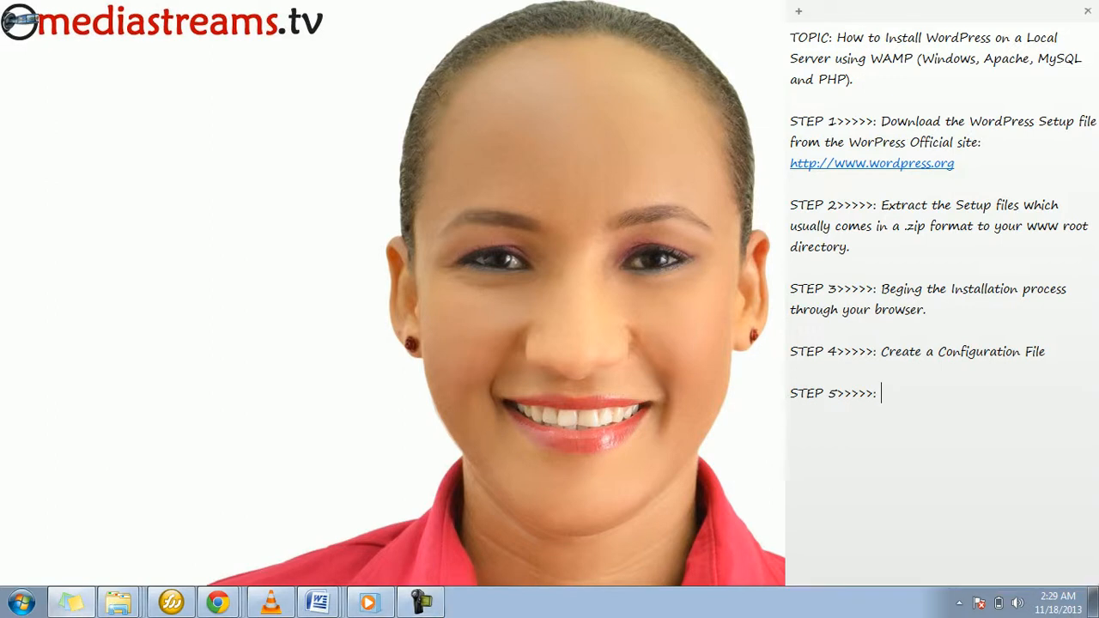
left_click(837, 38)
left_click_drag(837, 38, 856, 79)
left_click(856, 79)
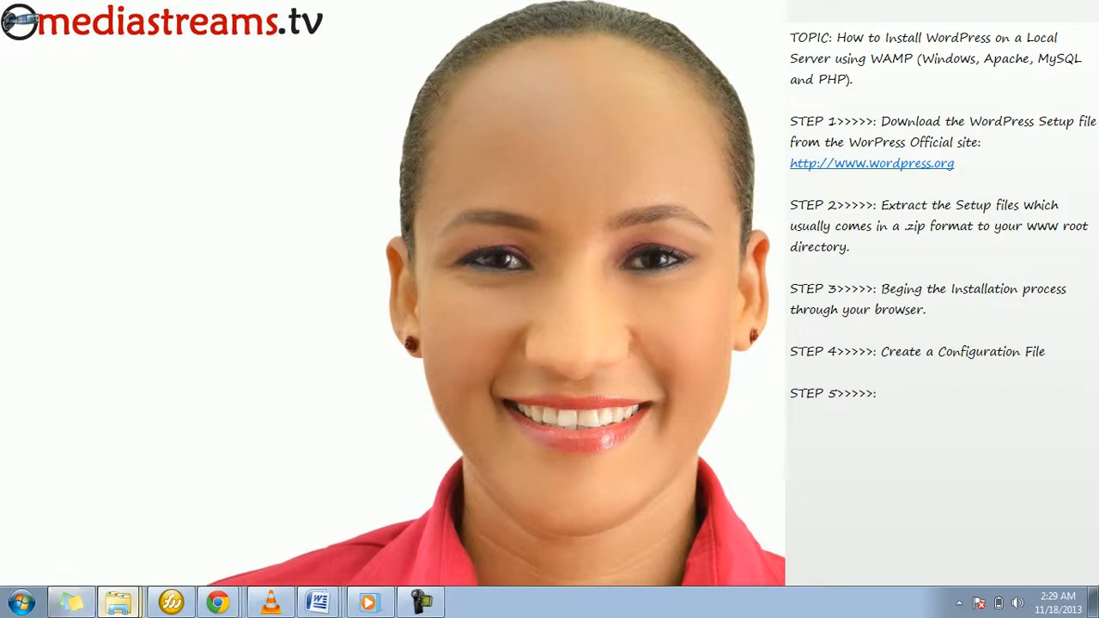
Step: Switch to the C:\wamp\www folder in Windows Explorer and check the WampServer status in the notification area
left_click(117, 601)
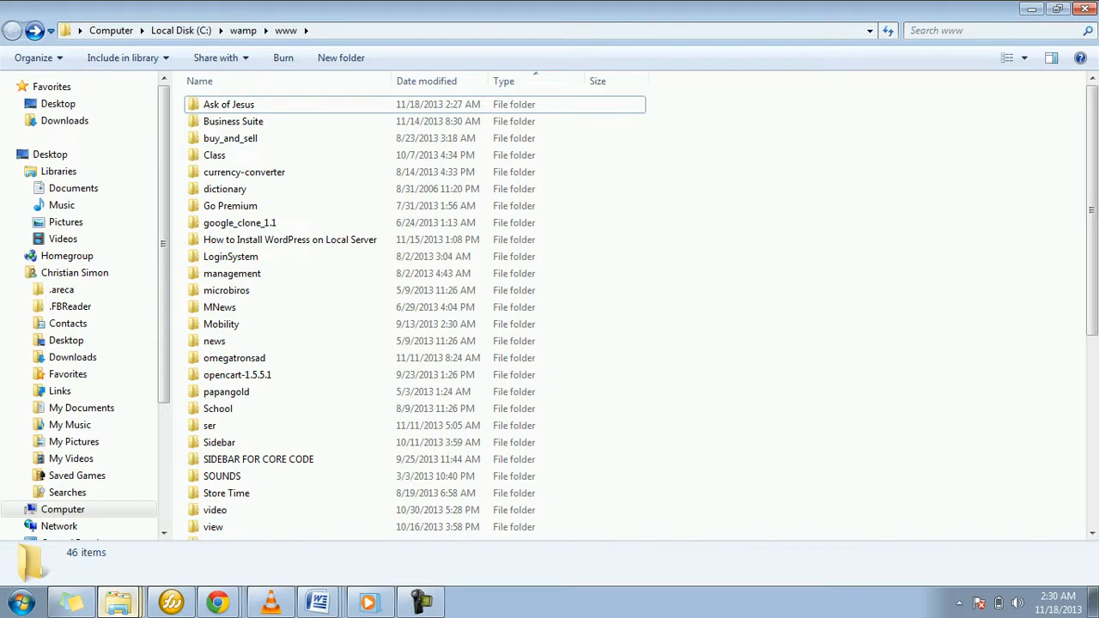
left_click(959, 602)
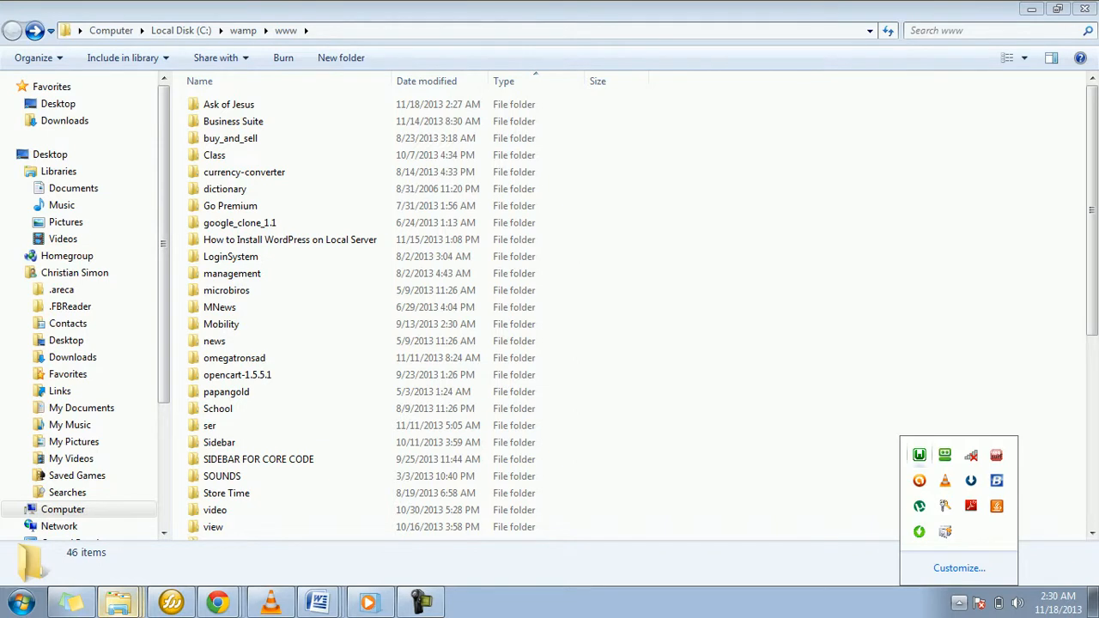
left_click(918, 454)
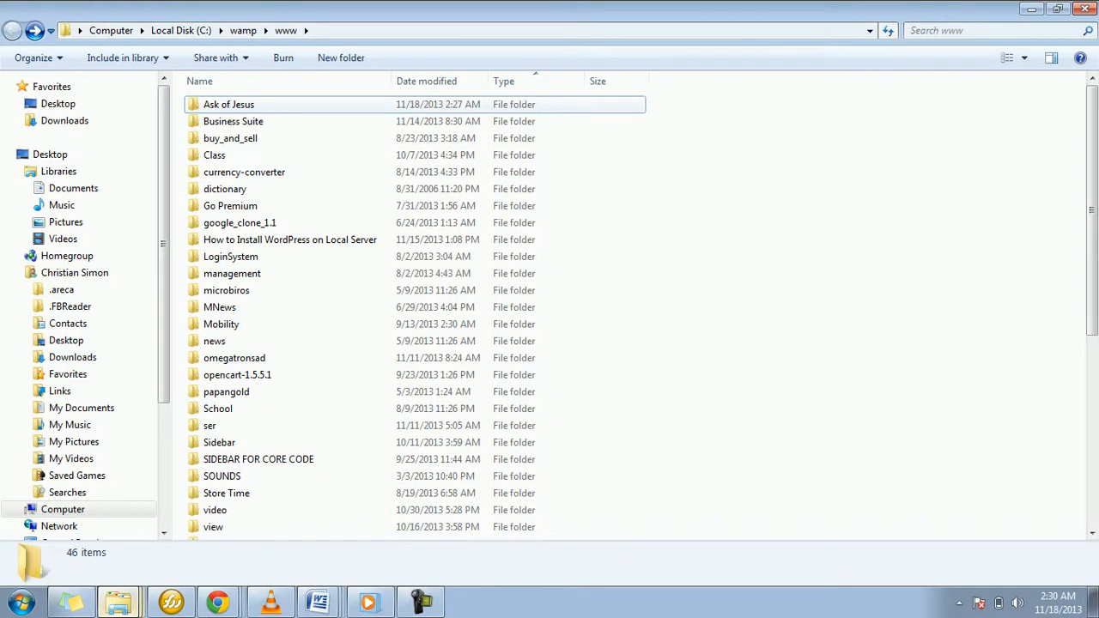
Step: Extract the wordpress ZIP archive in the Ask of Jesus folder into a subfolder named wordpress
double_click(229, 105)
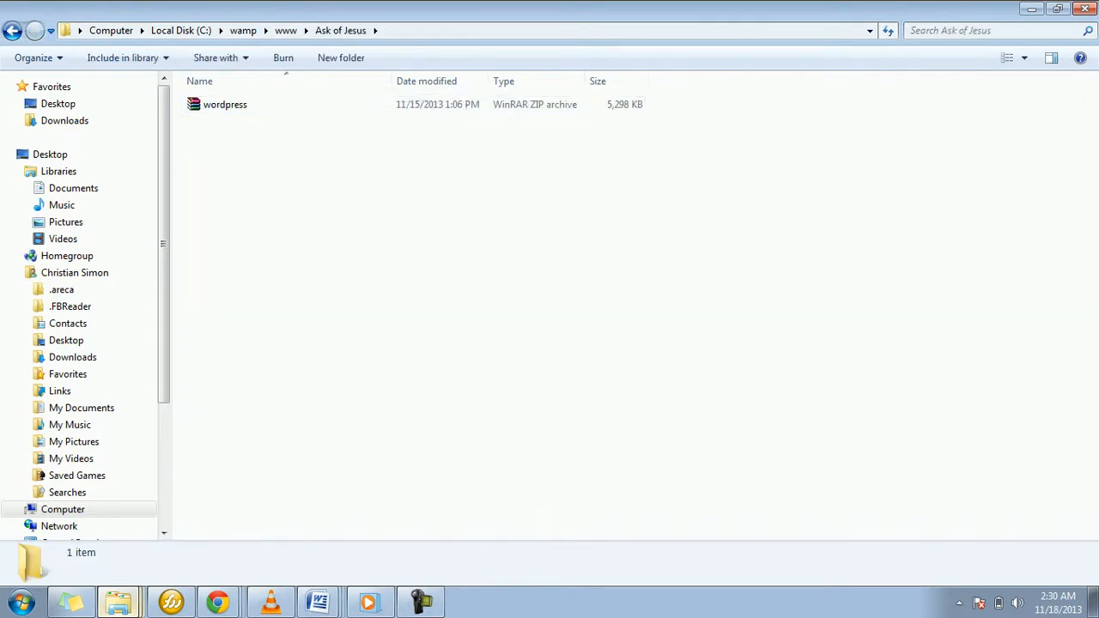
left_click(219, 104)
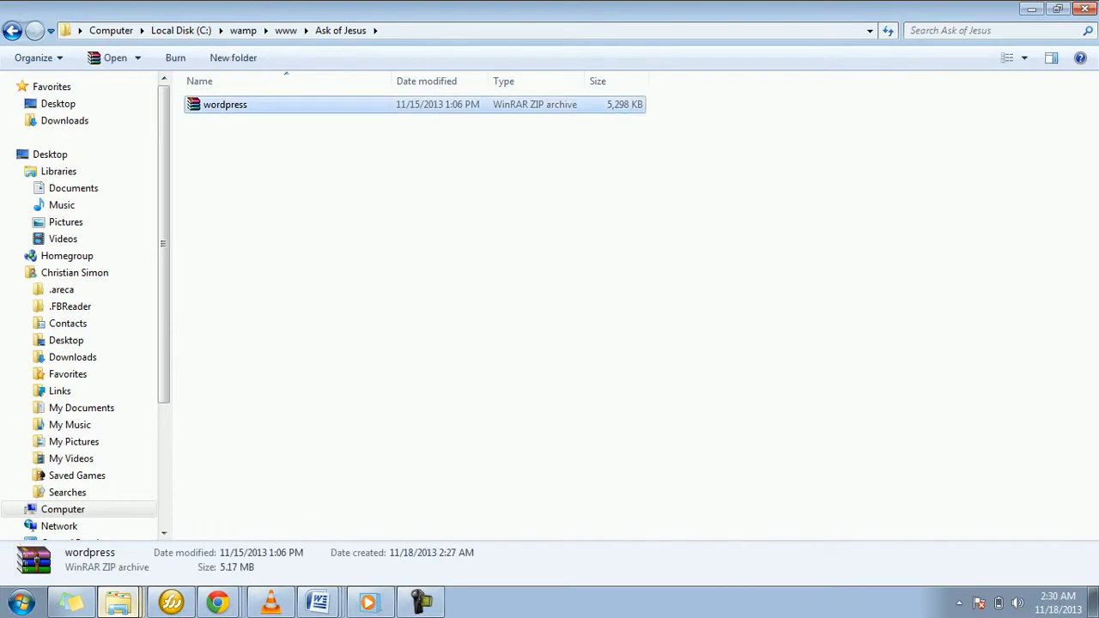
right_click(219, 105)
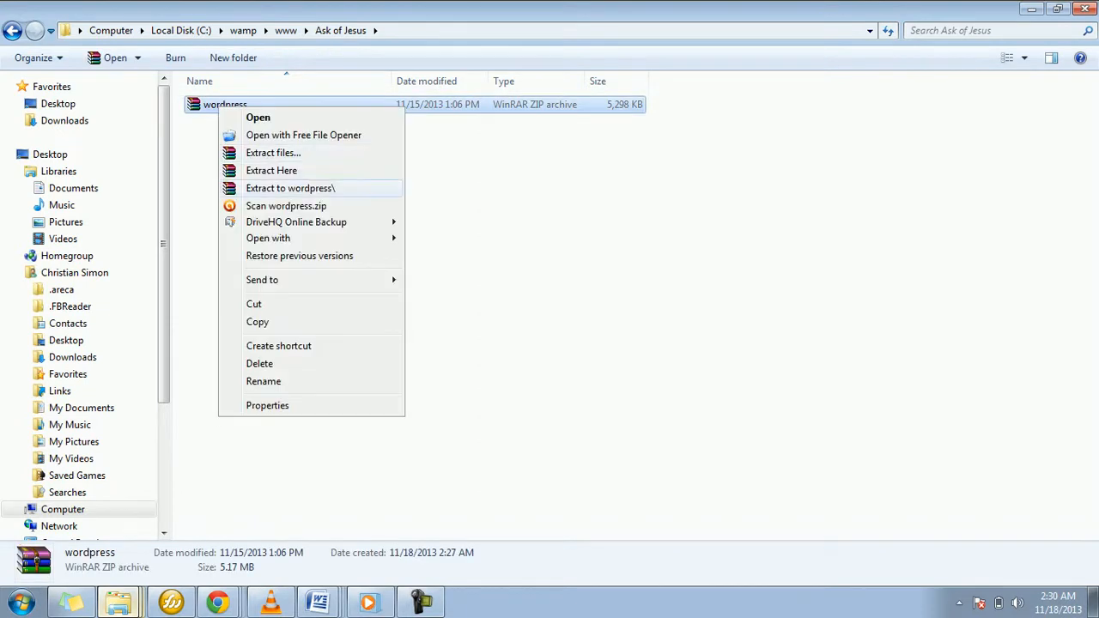
left_click(290, 188)
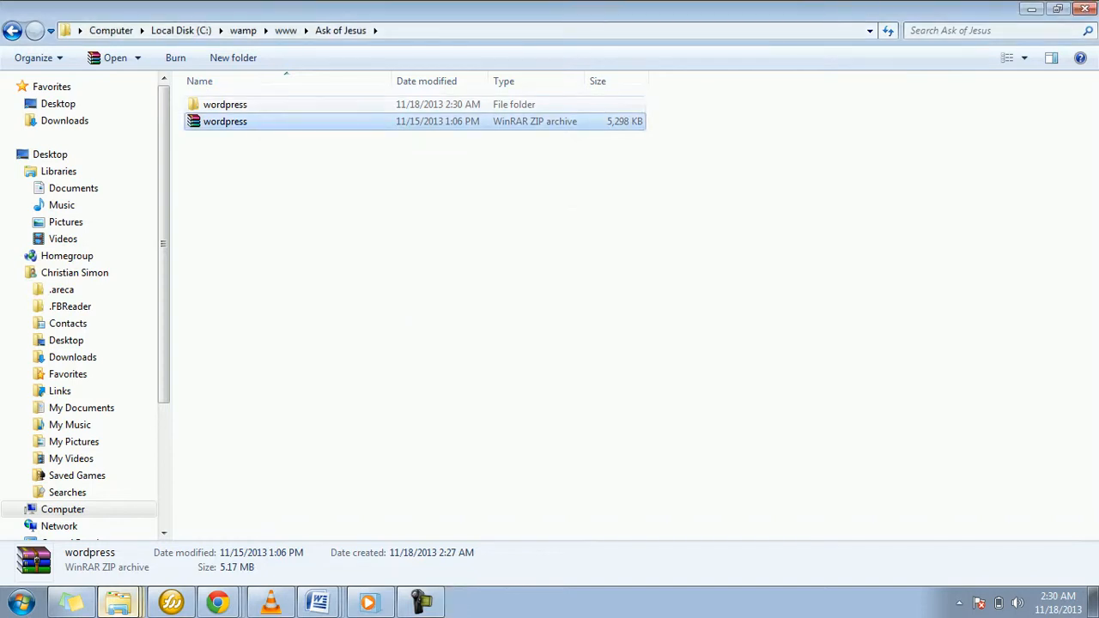
Step: Move all WordPress files and folders from the inner wordpress folder up into the Ask of Jesus folder
double_click(225, 105)
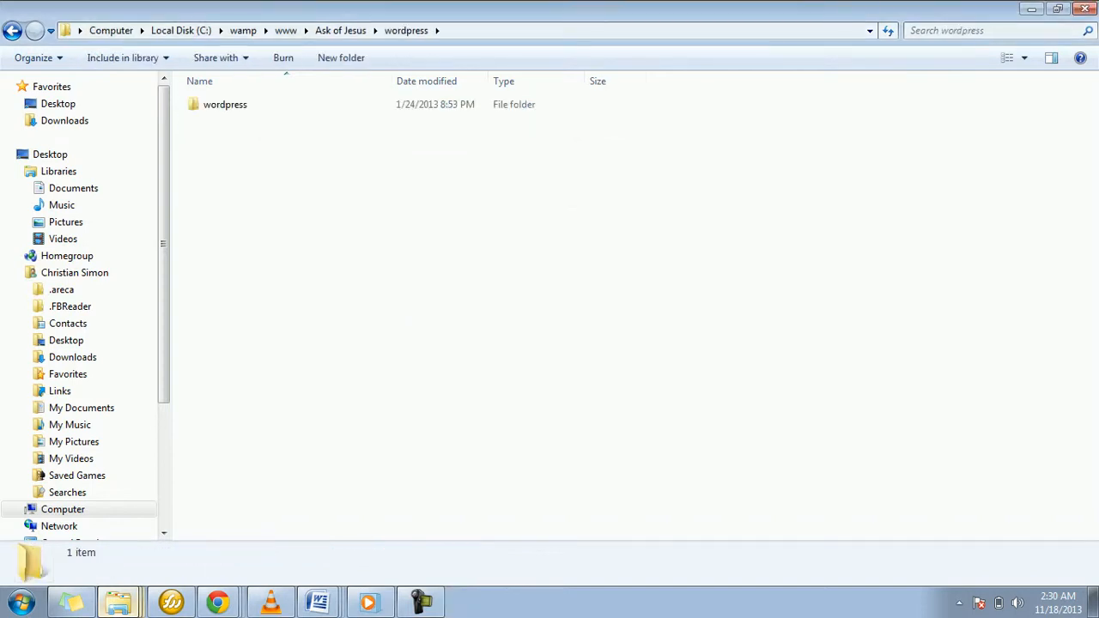
left_click(225, 105)
key("Return")
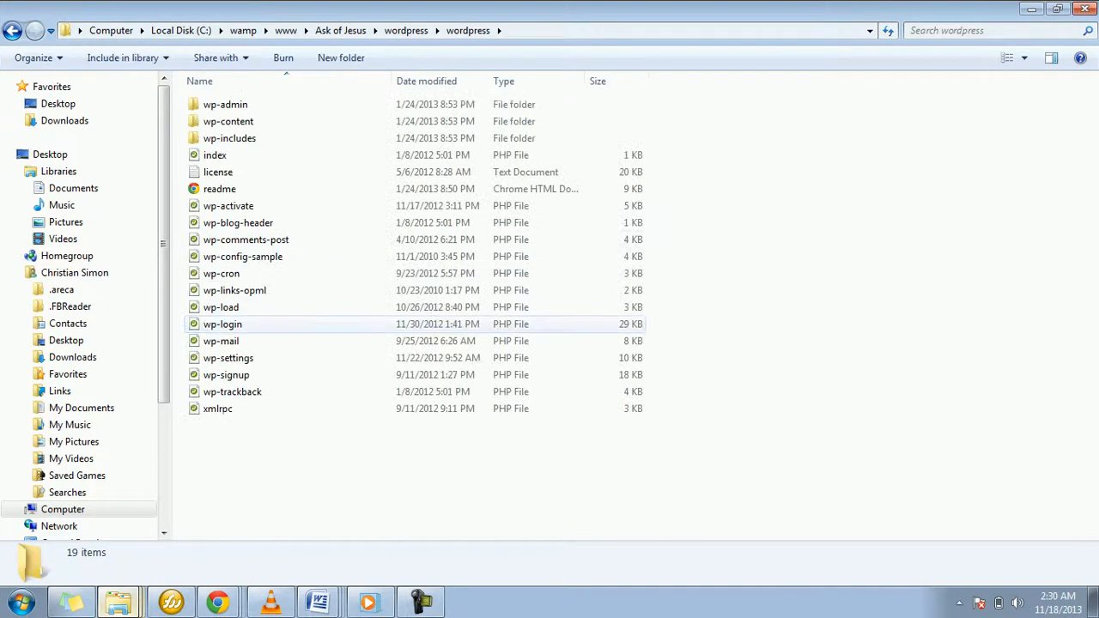
key("ctrl+a")
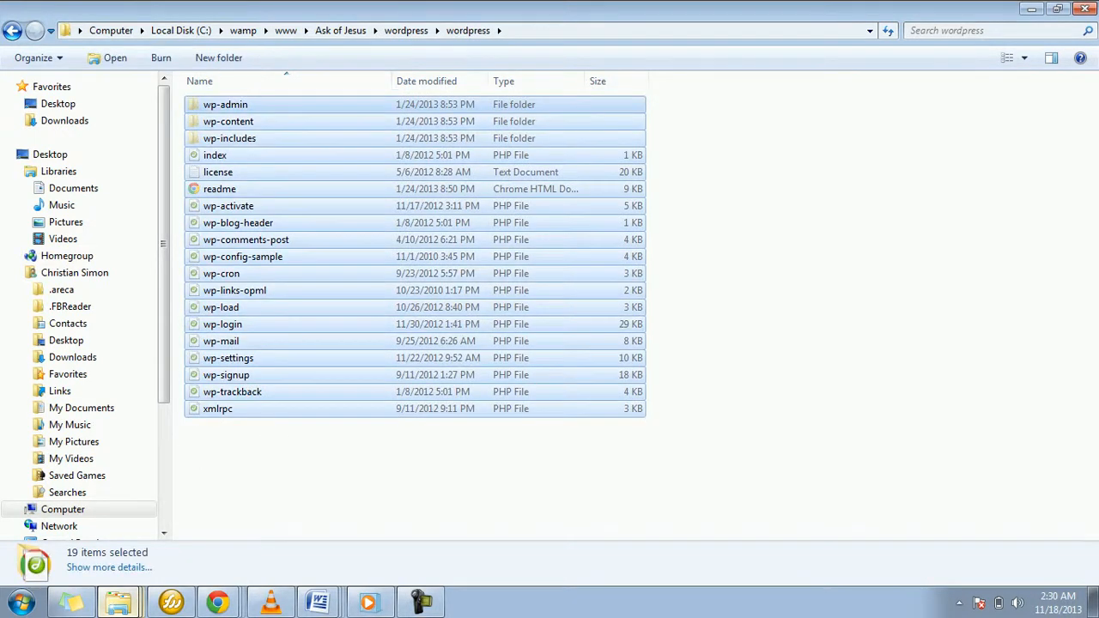
key("BackSpace")
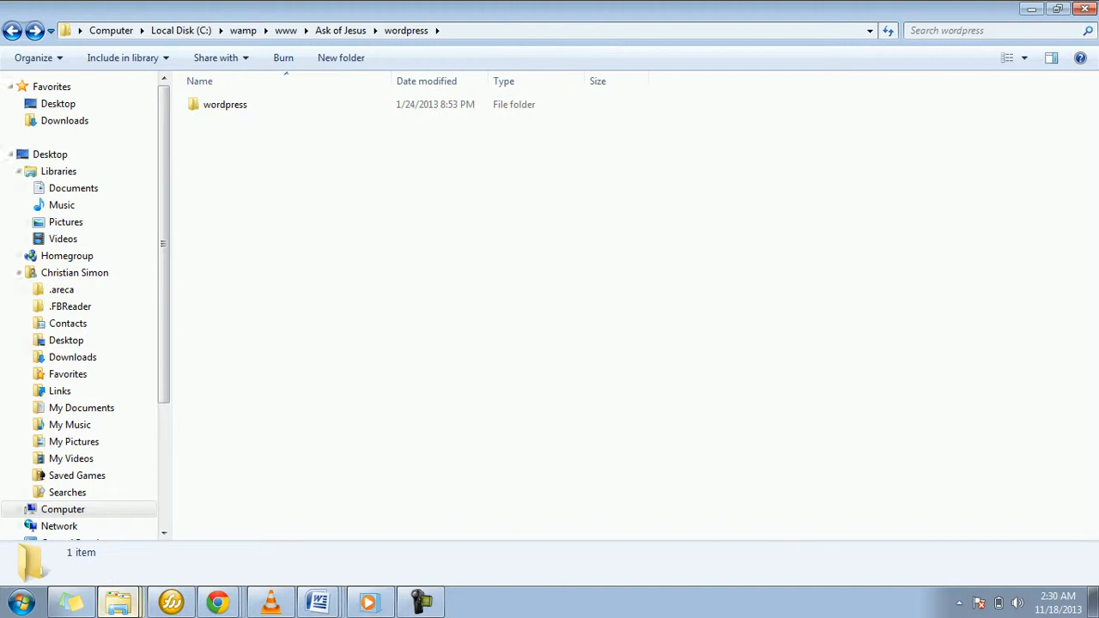
key("BackSpace")
left_click(412, 232)
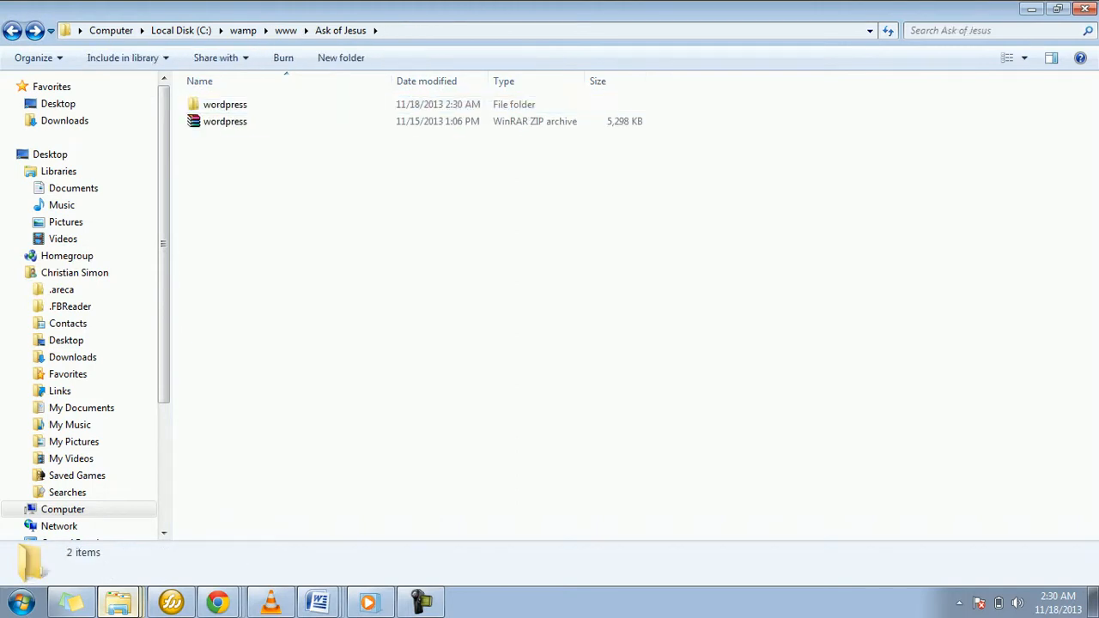
key("ctrl+v")
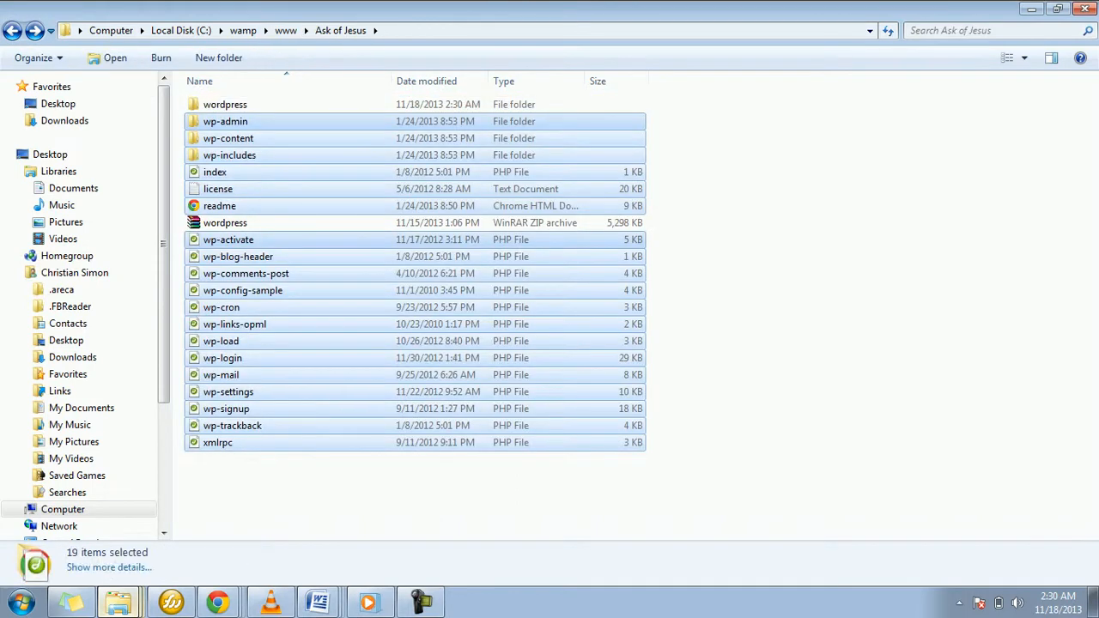
Step: Delete the leftover wordpress folder from the Ask of Jesus folder
left_click(225, 105)
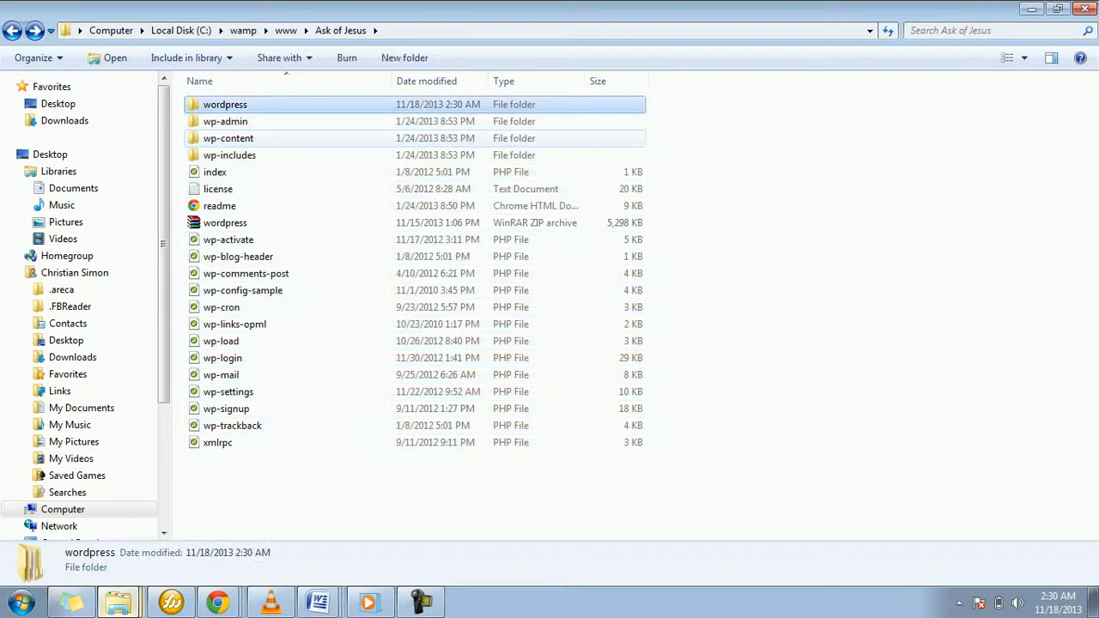
key("Delete")
key("Return")
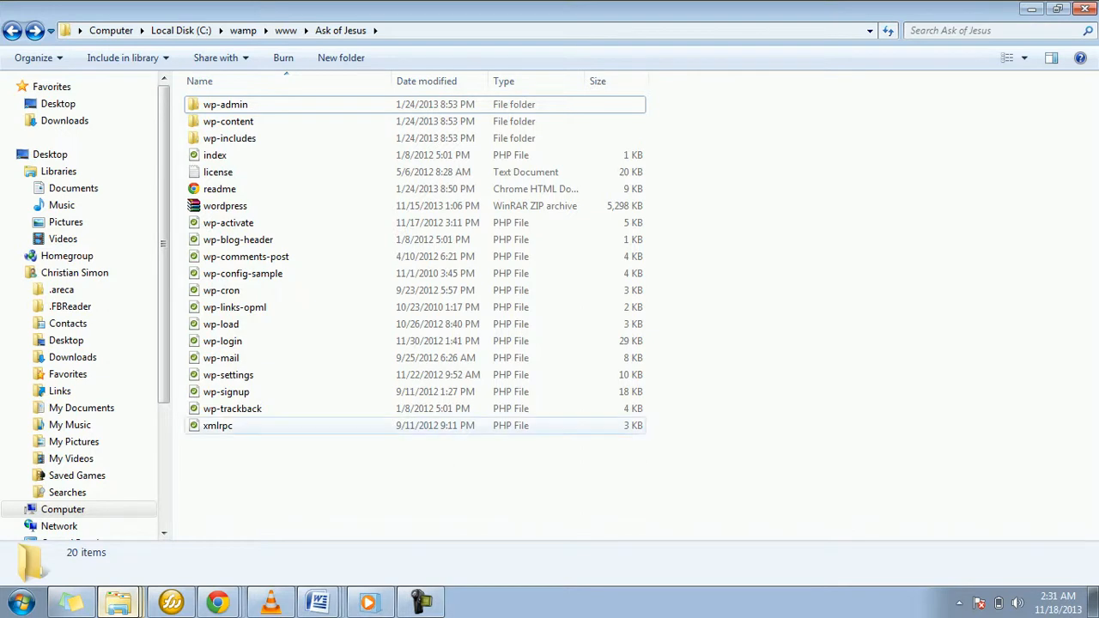
Step: Switch to Chrome and open the WampServer homepage at localhost
left_click(218, 602)
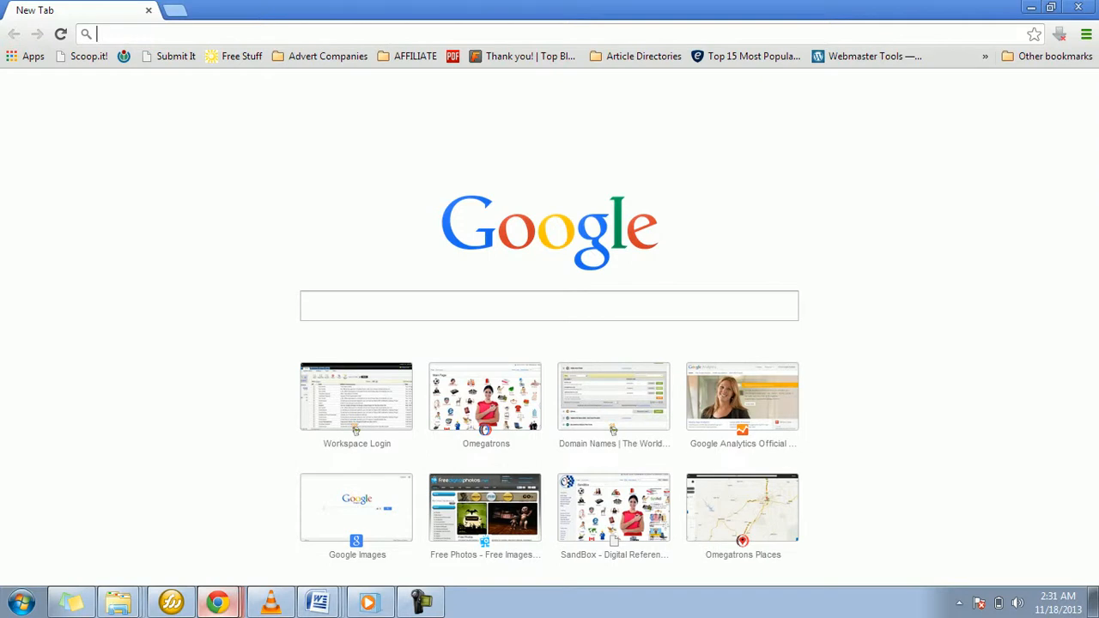
type("localhost")
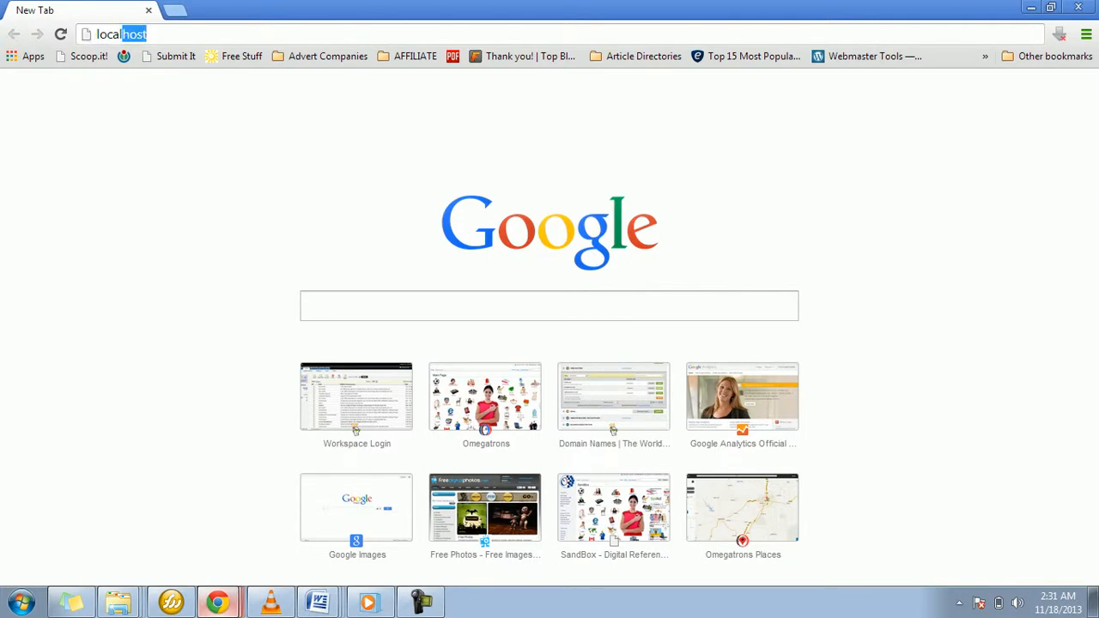
key("Return")
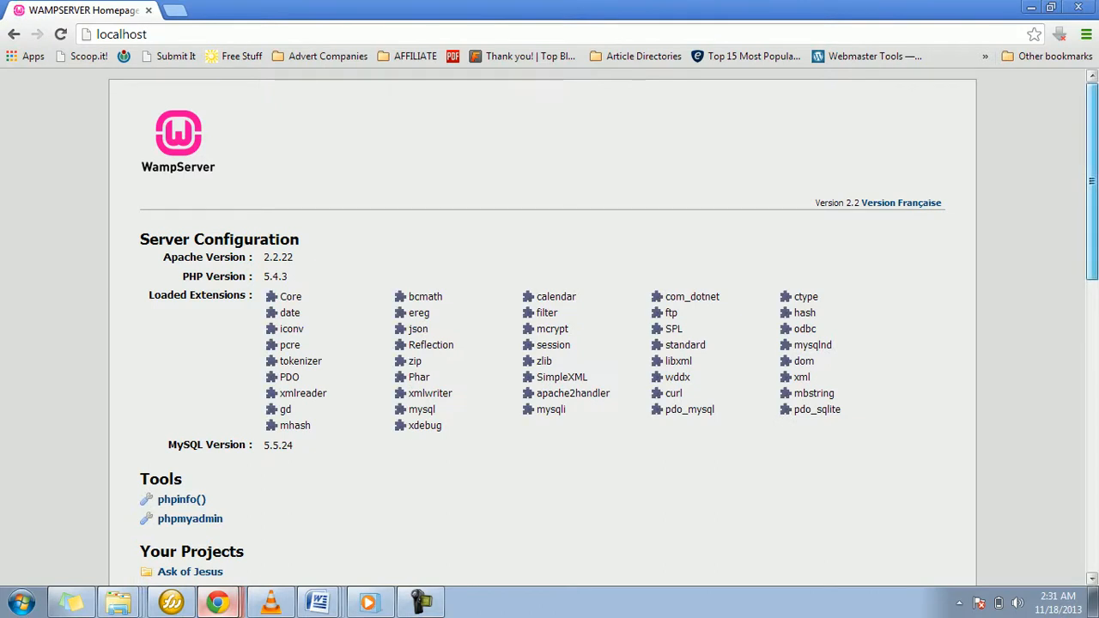
Step: Open the Ask of Jesus project from the WampServer project list and start creating its WordPress configuration file
scroll(550, 344, "down", 1)
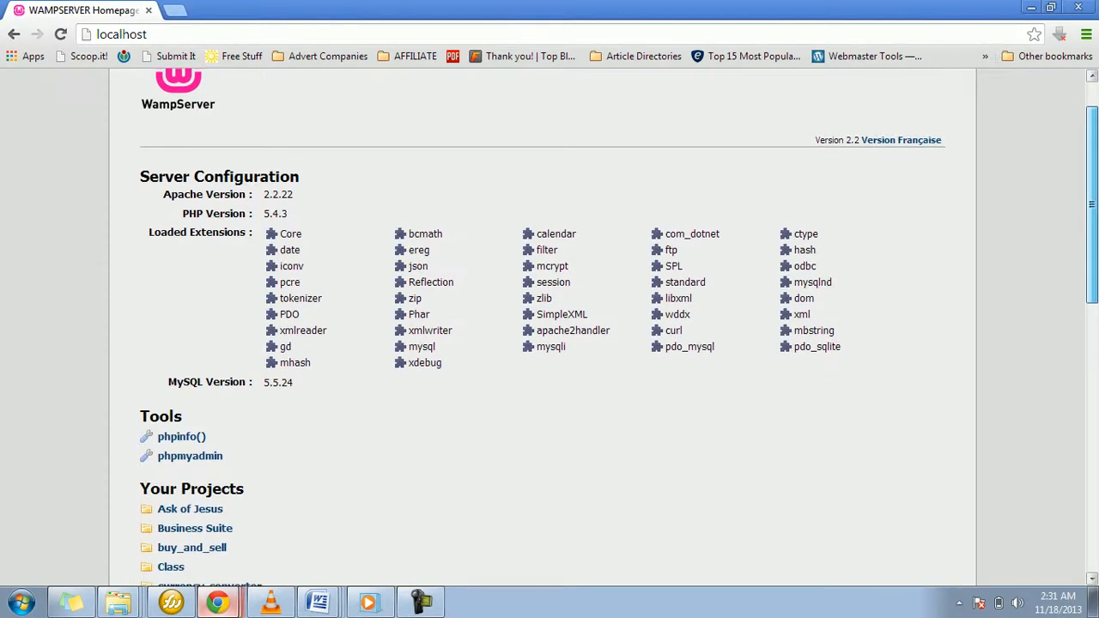
scroll(550, 343, "down", 2)
scroll(550, 344, "down", 1)
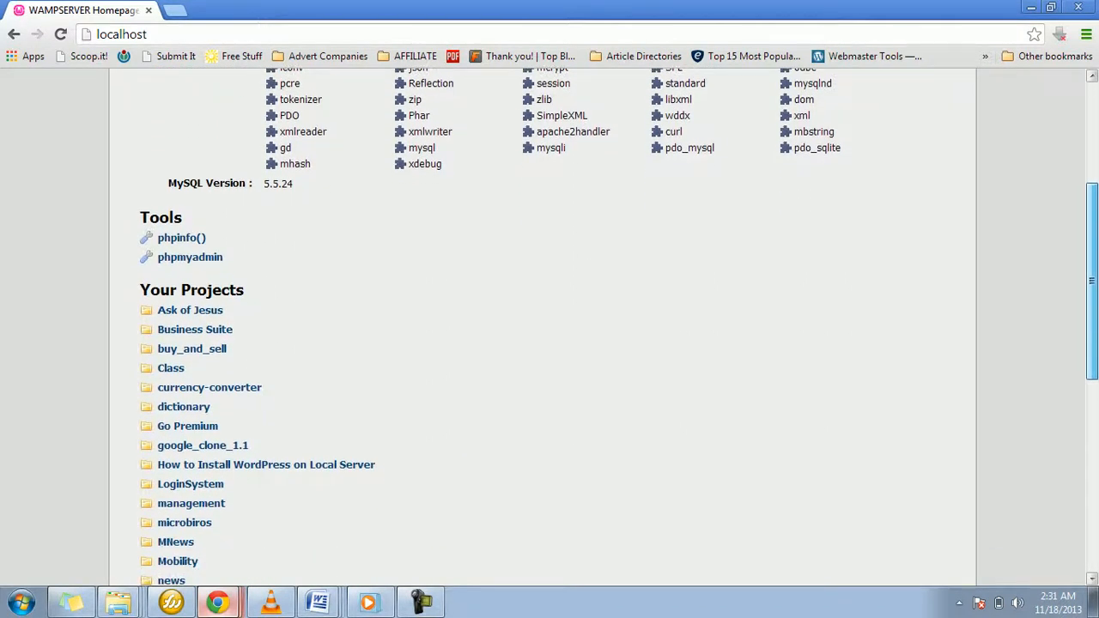
scroll(550, 343, "down", 1)
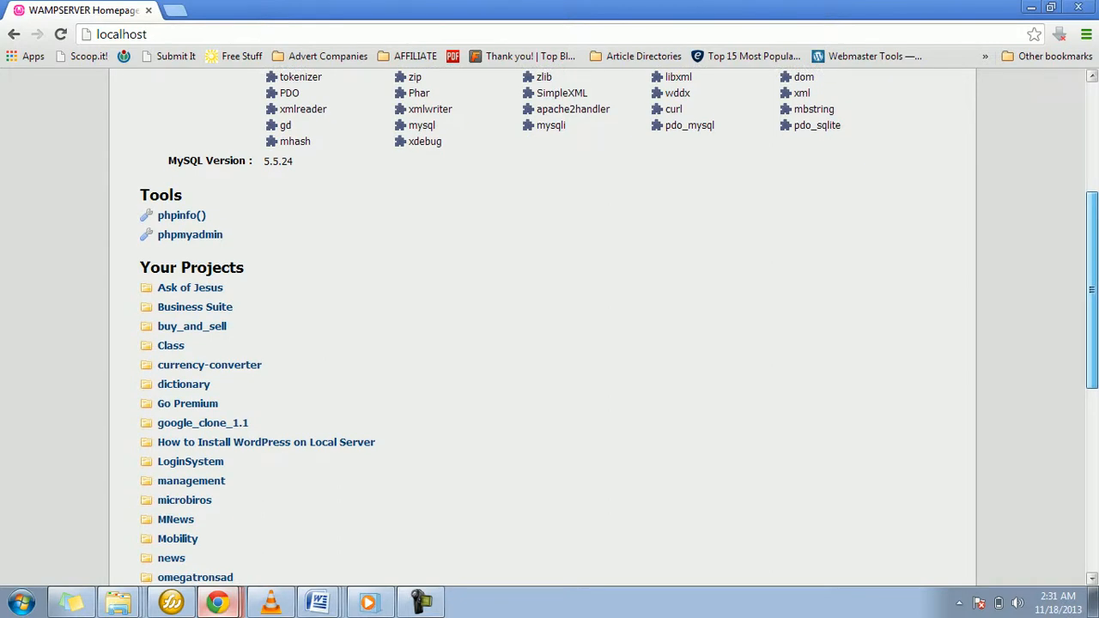
scroll(550, 344, "down", 2)
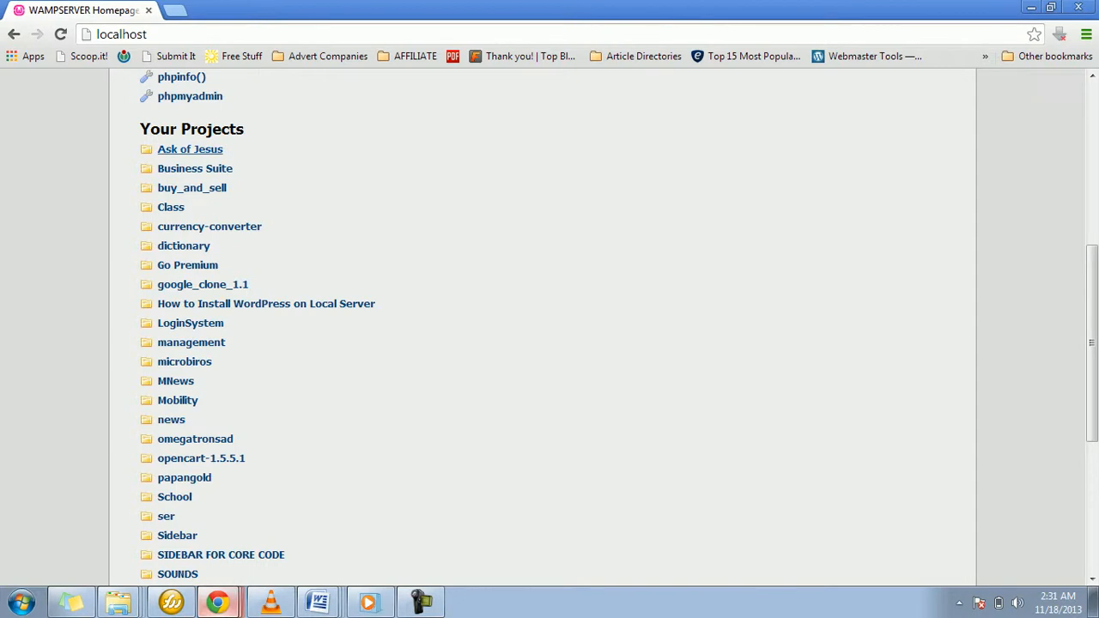
left_click(189, 149)
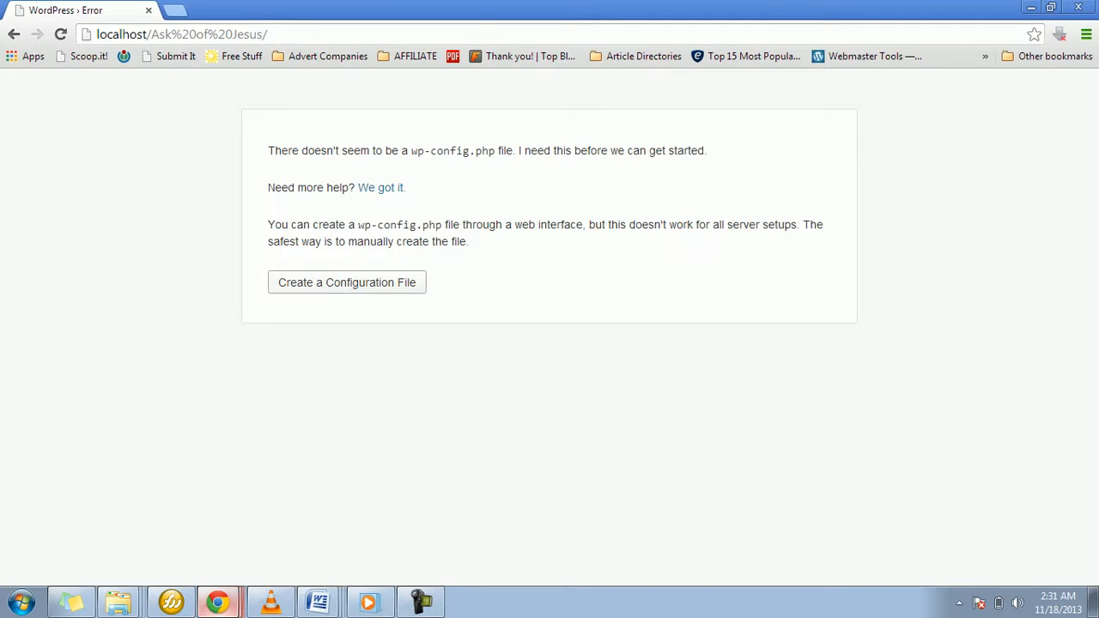
left_click(347, 282)
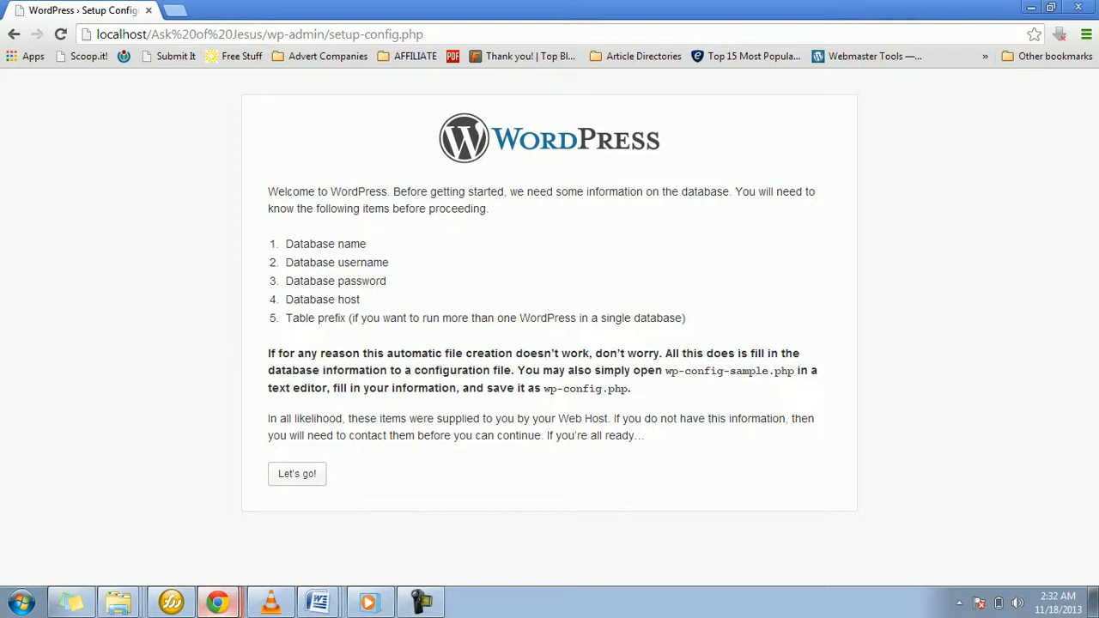
Step: Open phpMyAdmin at localhost/phpmyadmin/ in a new browser tab
left_click(174, 10)
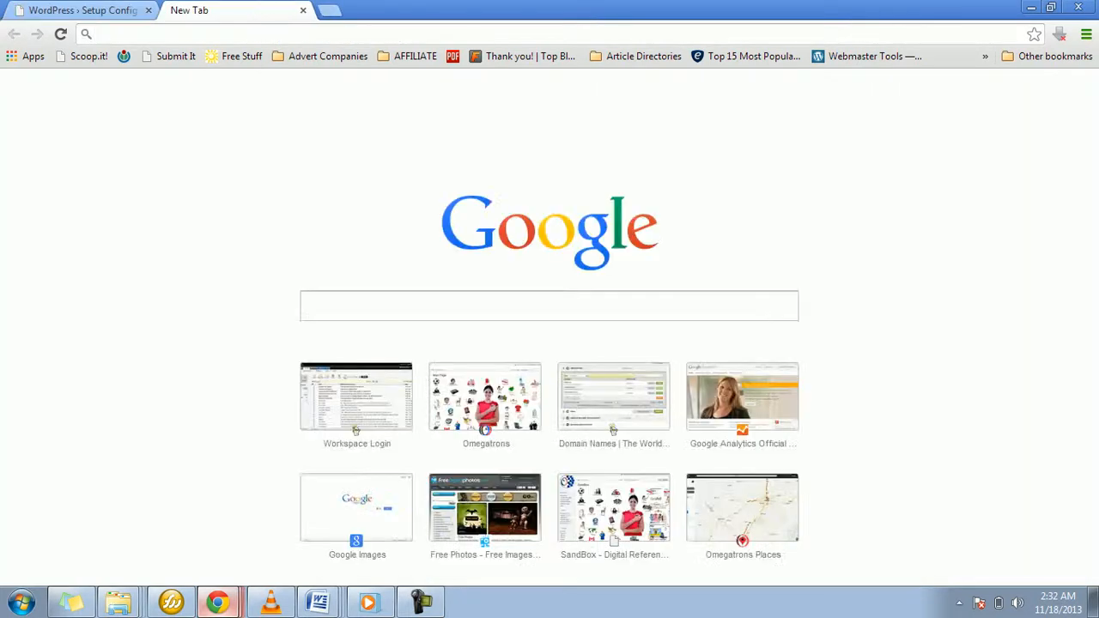
type("localhost")
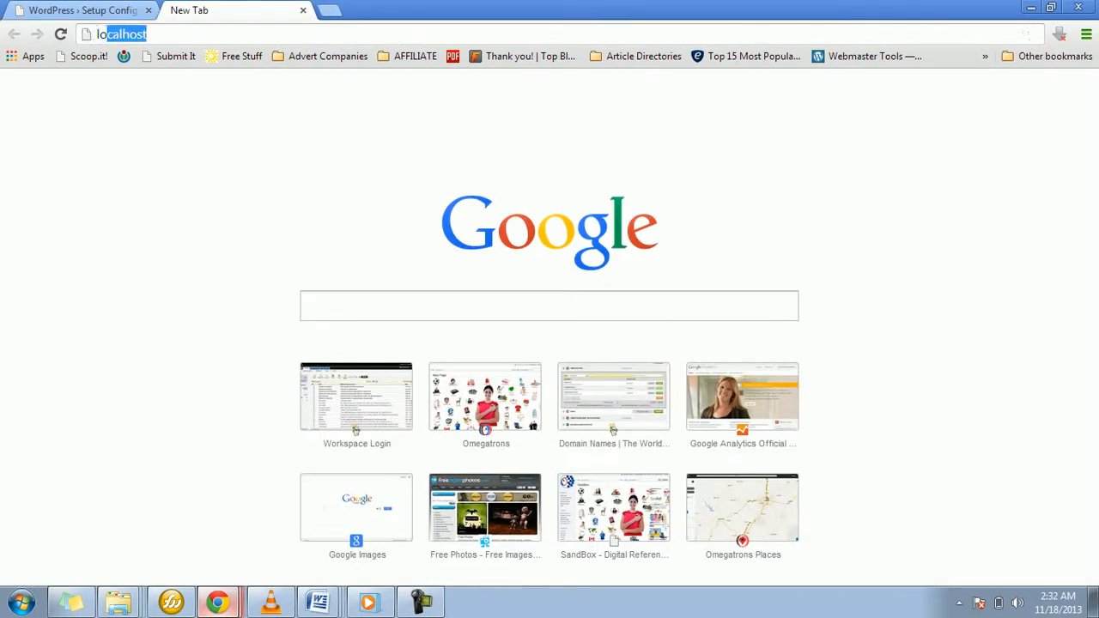
key("Right")
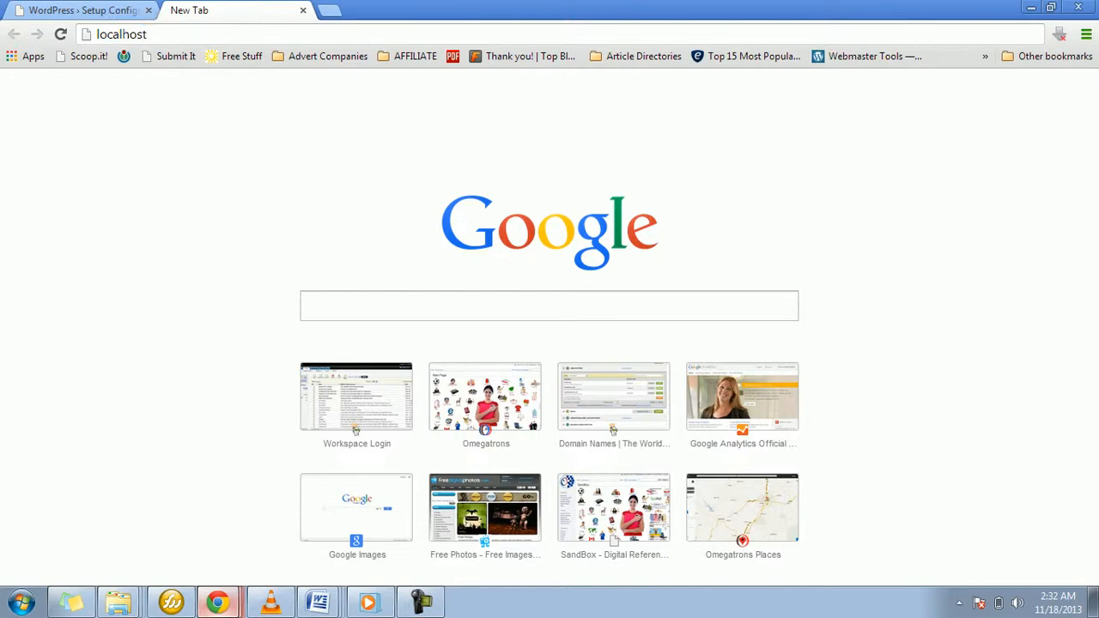
type("/p")
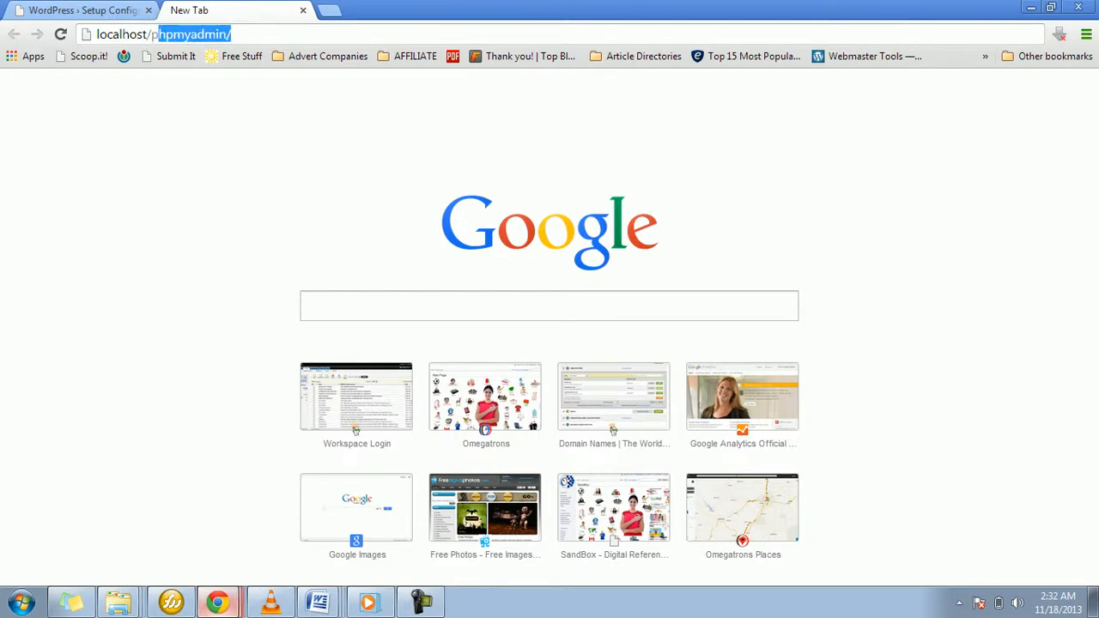
key("Return")
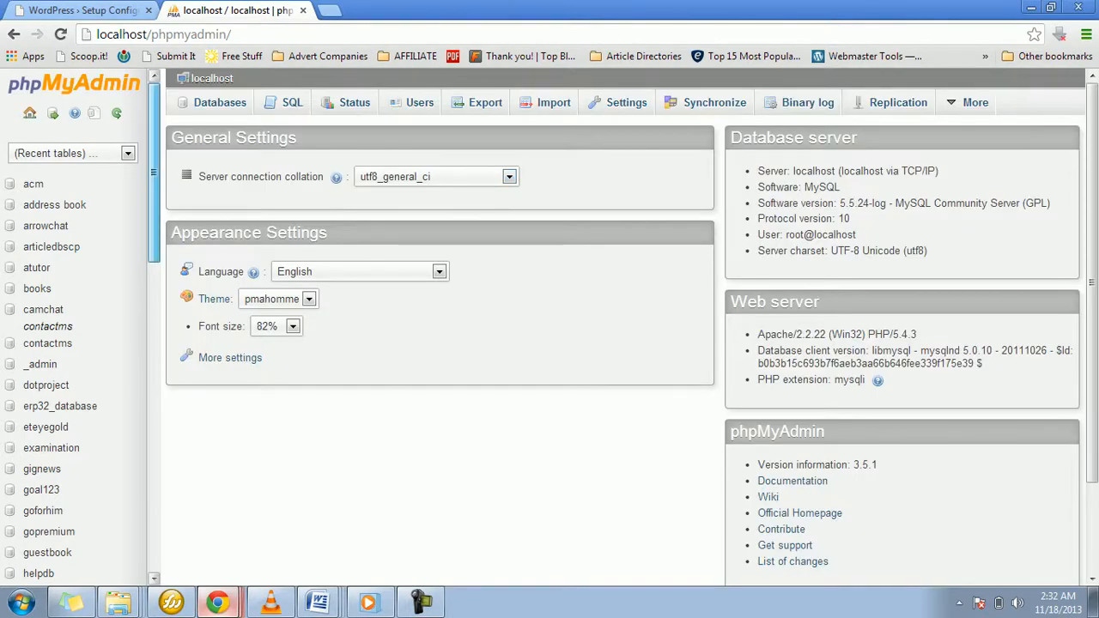
Step: Create a database named askofjesus with the utf8_general_ci collation
scroll(77, 326, "down", 6)
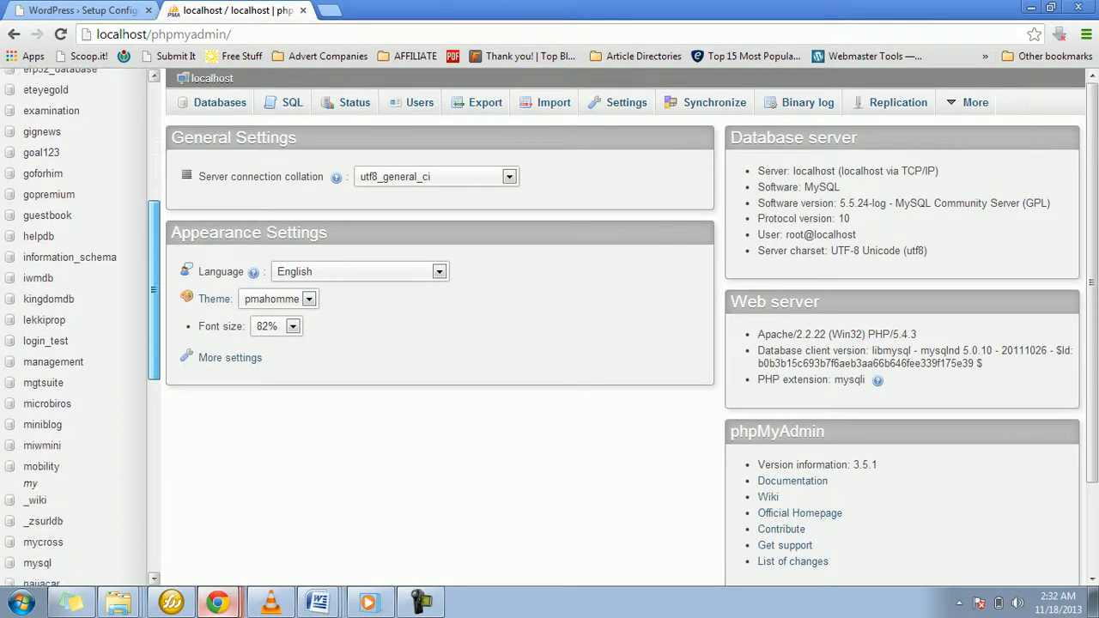
scroll(77, 326, "down", 6)
scroll(77, 326, "up", 12)
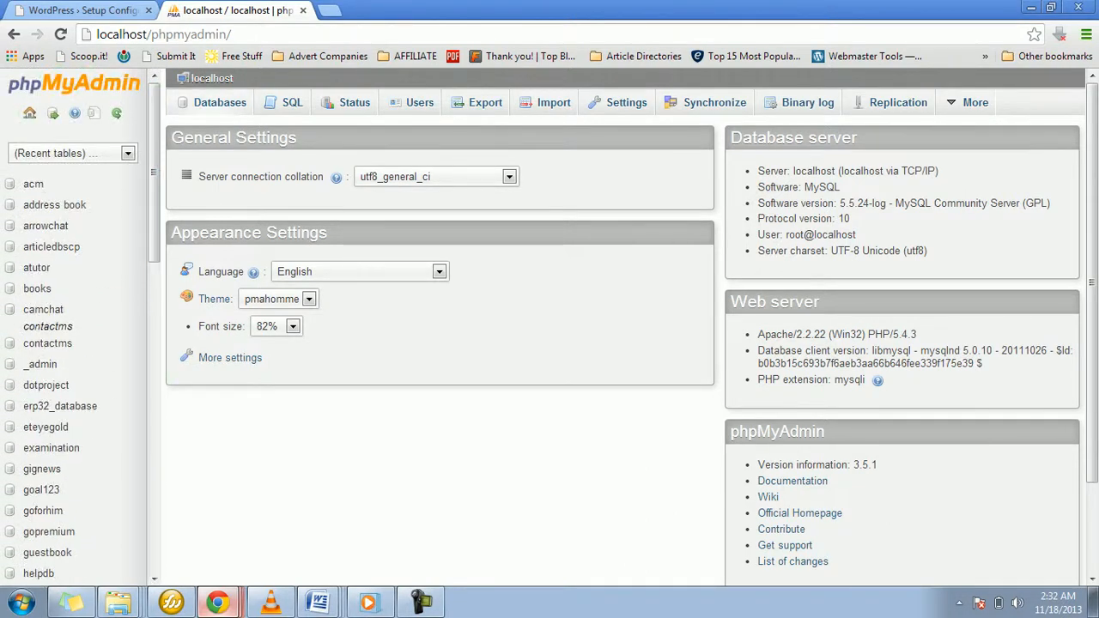
left_click(219, 103)
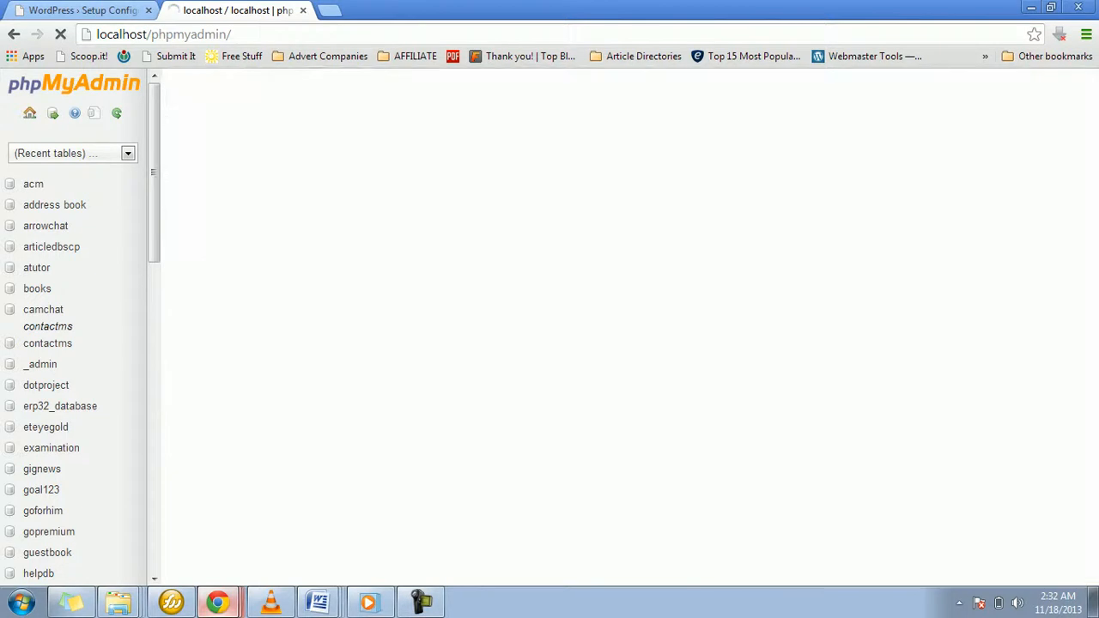
left_click(266, 225)
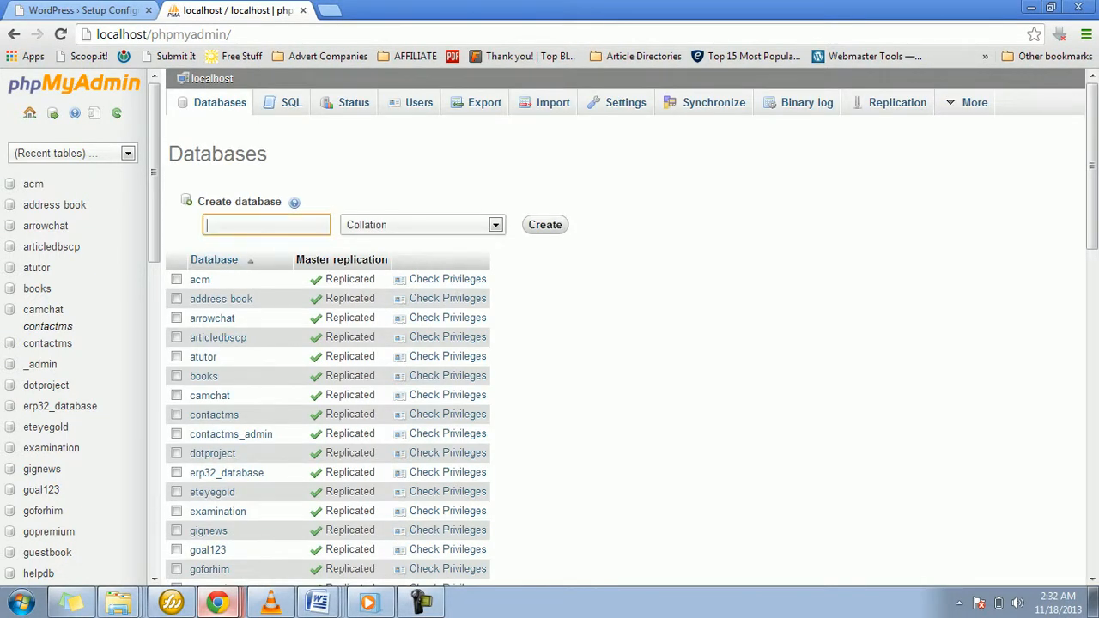
type("askofjesus")
left_click(495, 225)
left_click_drag(498, 257, 497, 438)
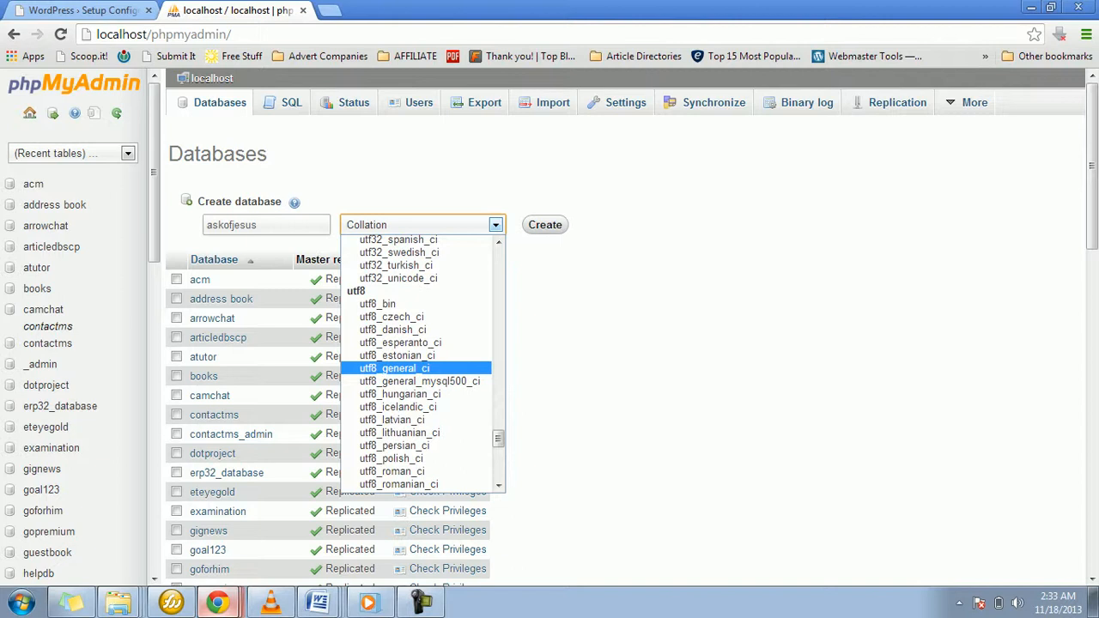
left_click(394, 368)
left_click(545, 224)
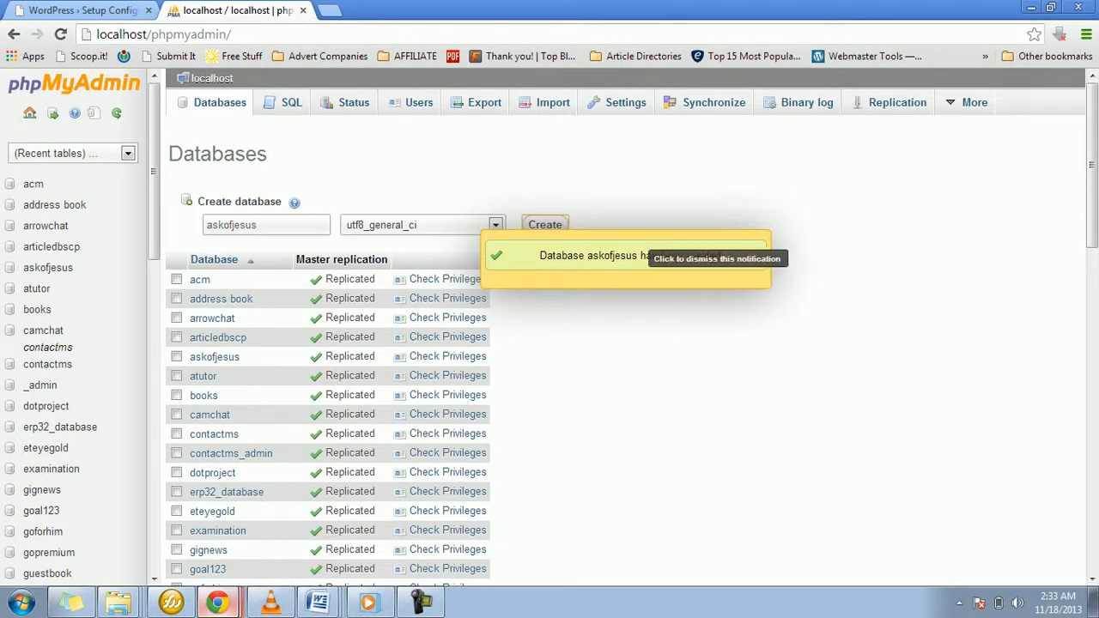
Step: Open the askofjesus database and show the users having access to it
mouse_move(153, 171)
left_mouse_down()
mouse_move(154, 212)
mouse_move(154, 185)
left_mouse_up()
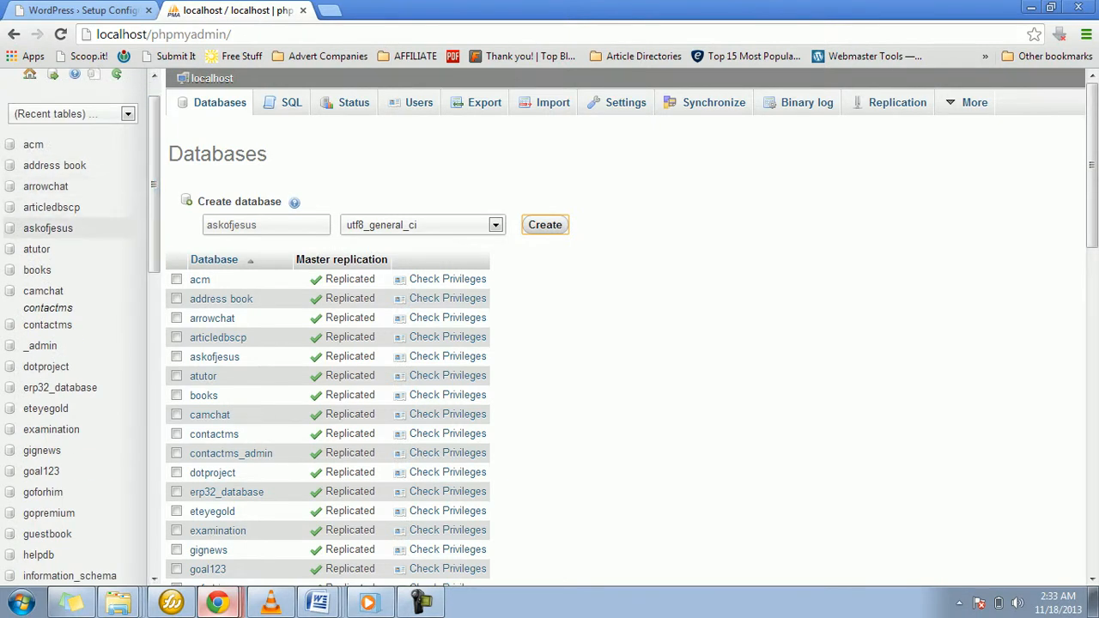
left_click(48, 228)
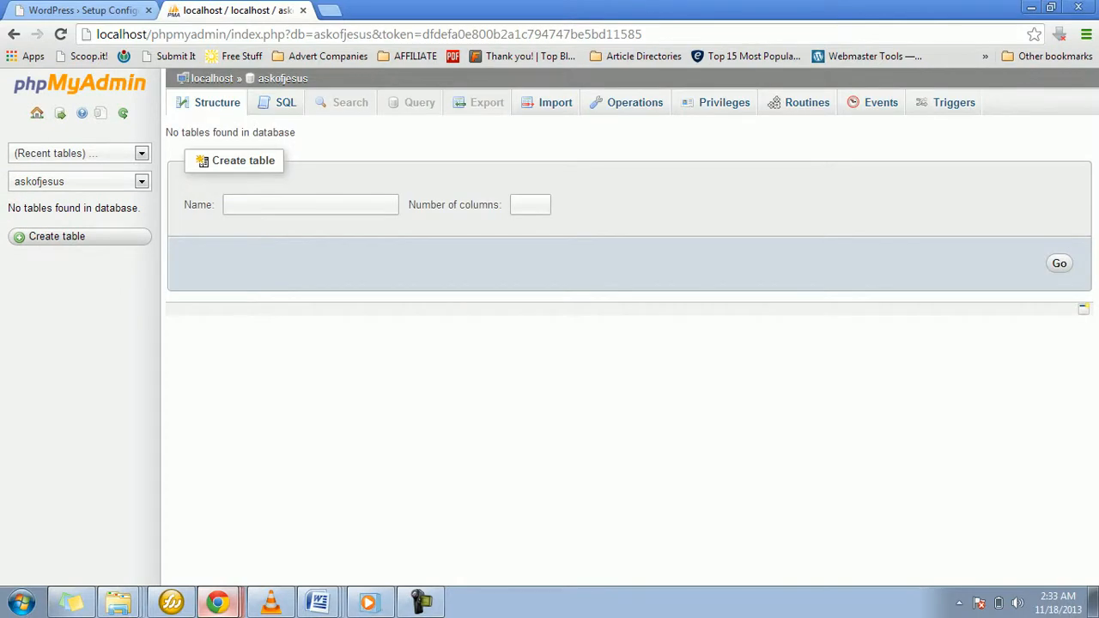
left_click(716, 103)
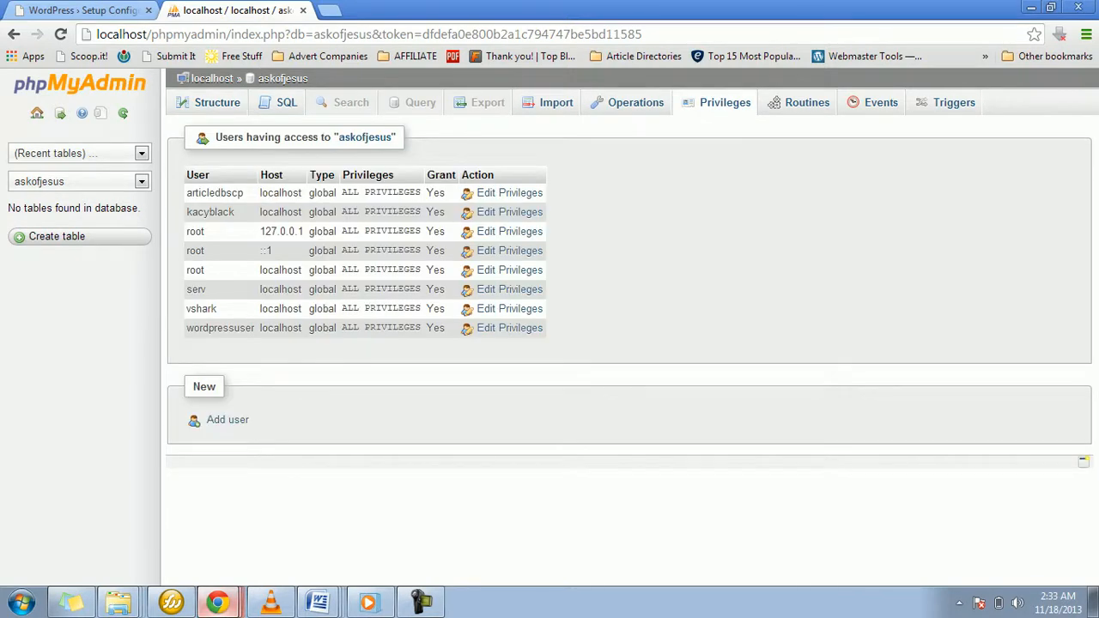
left_click_drag(186, 175, 213, 328)
left_click(592, 279)
Step: Start adding a database user named askofjesususer with the host set to Local
left_click(226, 420)
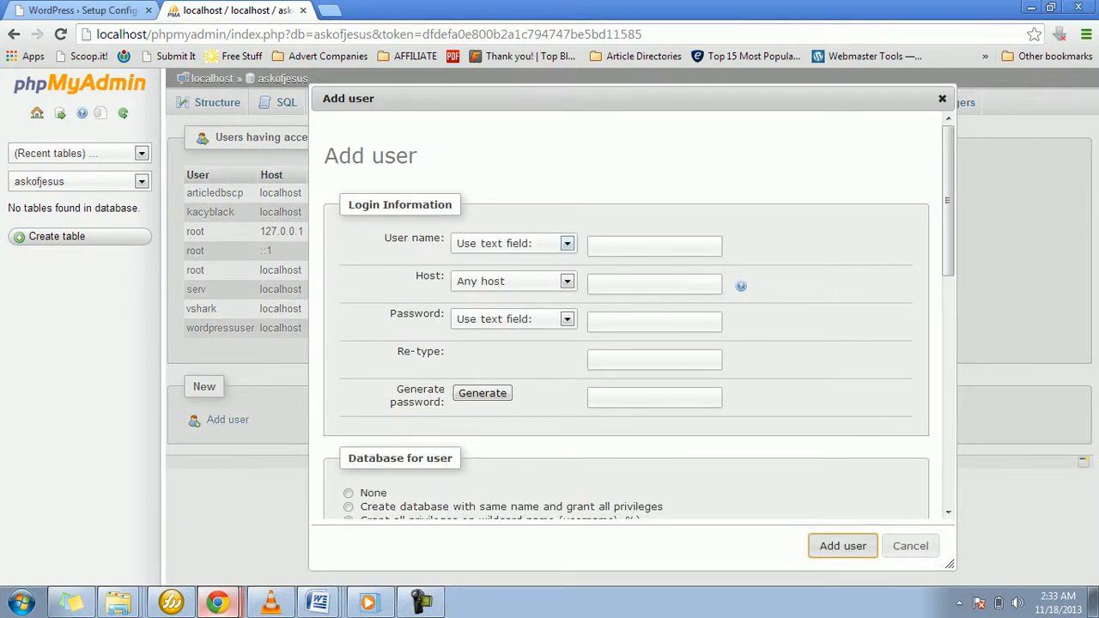
left_click(654, 246)
type("a")
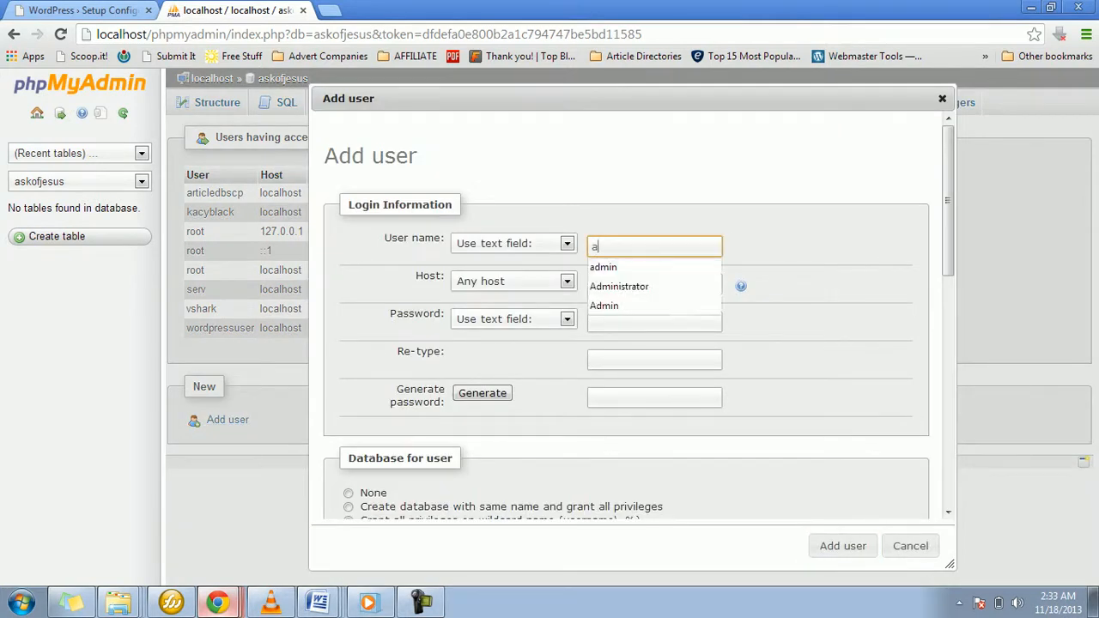
type("skofj")
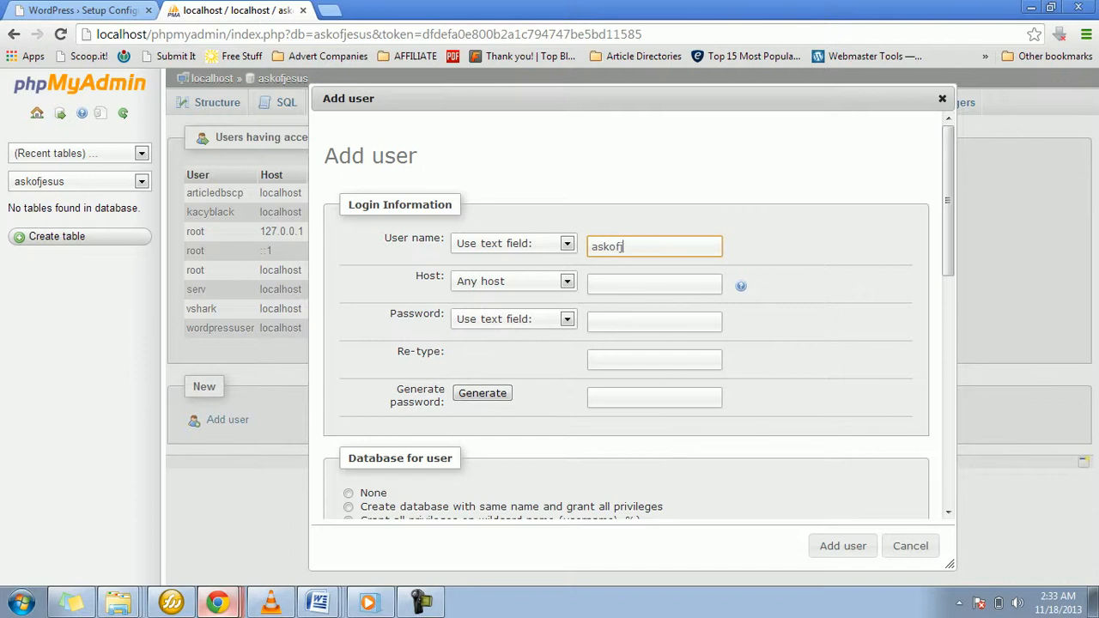
type("esususer")
left_click(567, 282)
left_click(513, 312)
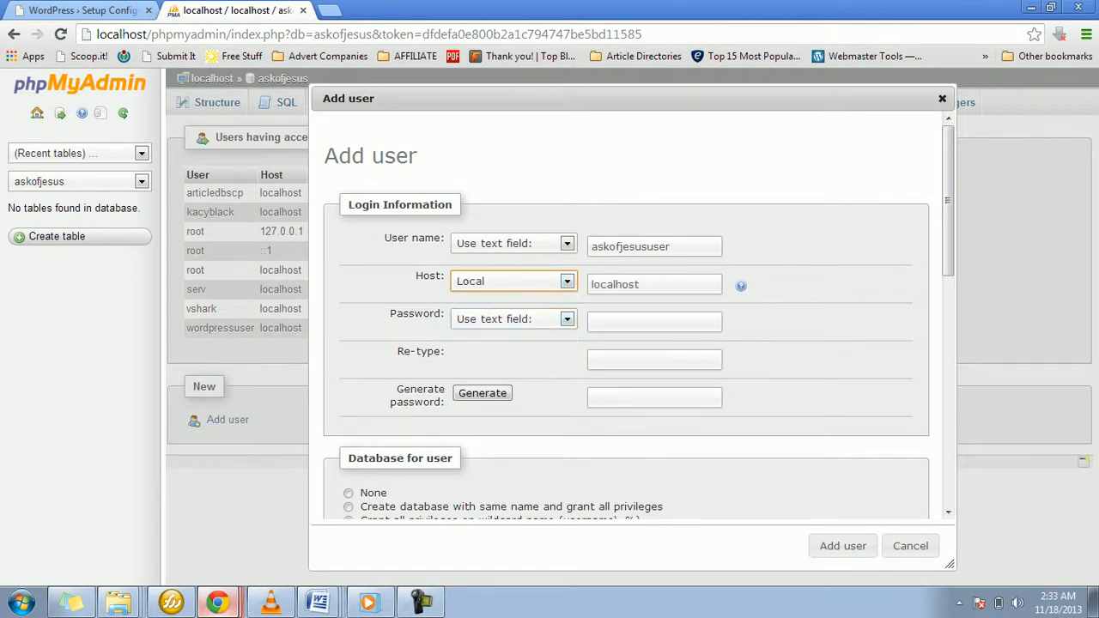
Step: Enter the new database user's password and re-type it to confirm
left_click(654, 322)
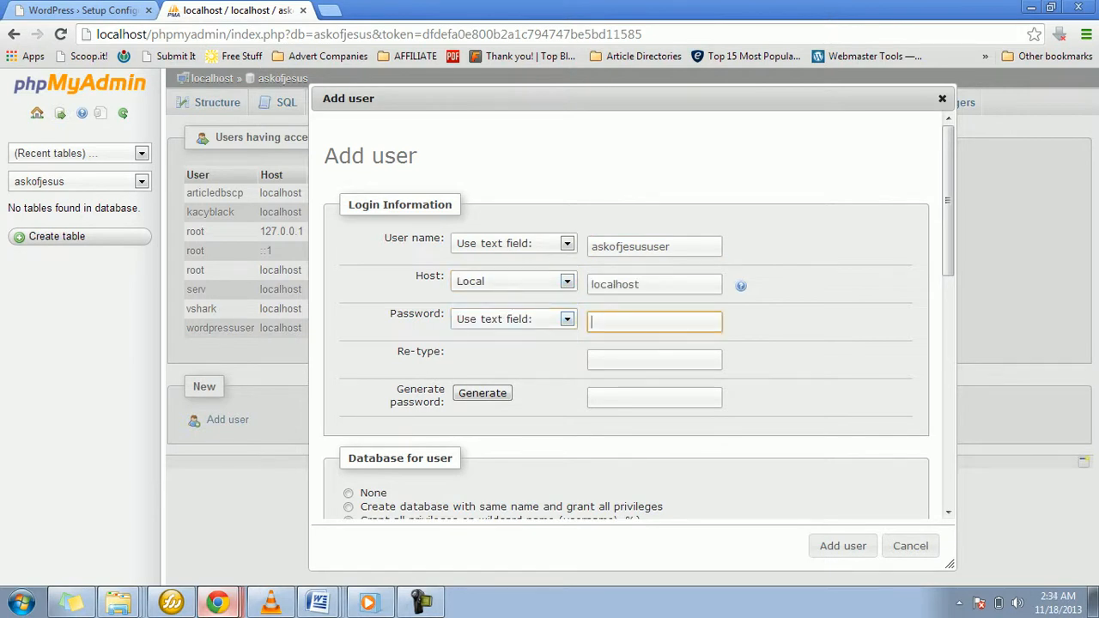
type("•••••••••••")
key("Tab")
type("••••")
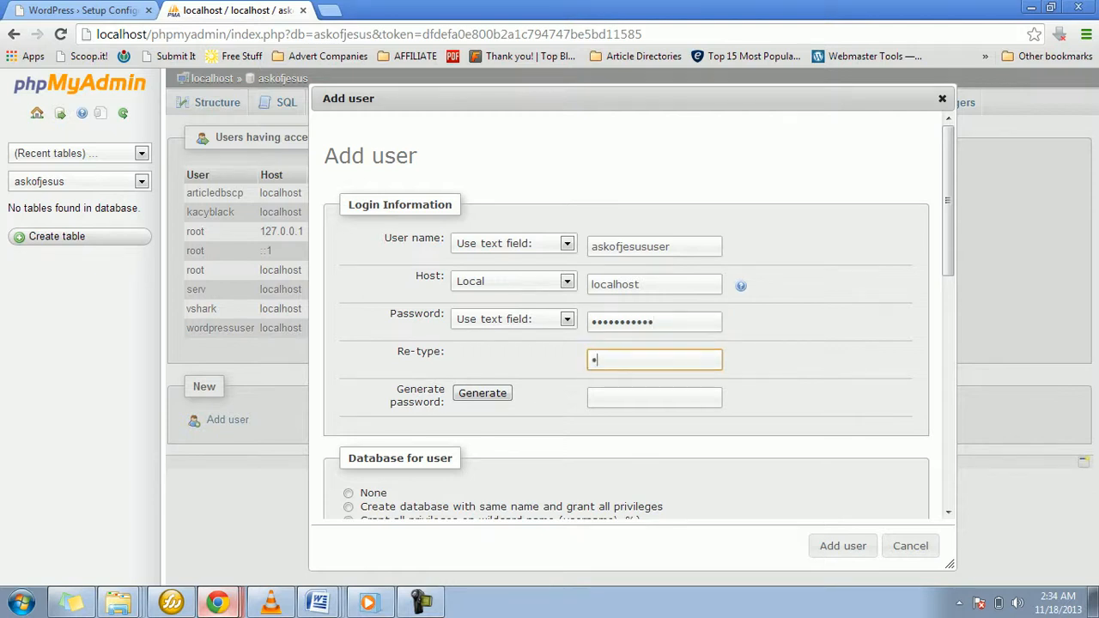
type("•••••••")
Step: Grant the new user every global privilege and add the user
scroll(639, 318, "down", 3)
scroll(638, 318, "down", 1)
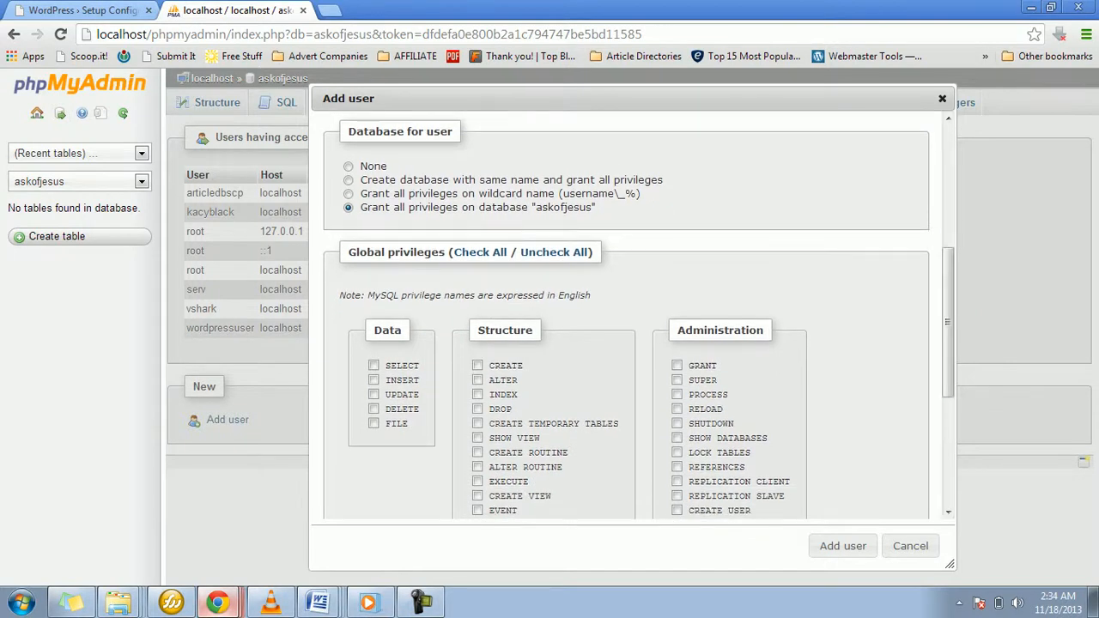
left_click(479, 251)
scroll(638, 318, "down", 2)
scroll(639, 319, "down", 3)
mouse_move(948, 429)
left_mouse_down()
mouse_move(948, 396)
mouse_move(947, 429)
left_mouse_up()
left_click(842, 546)
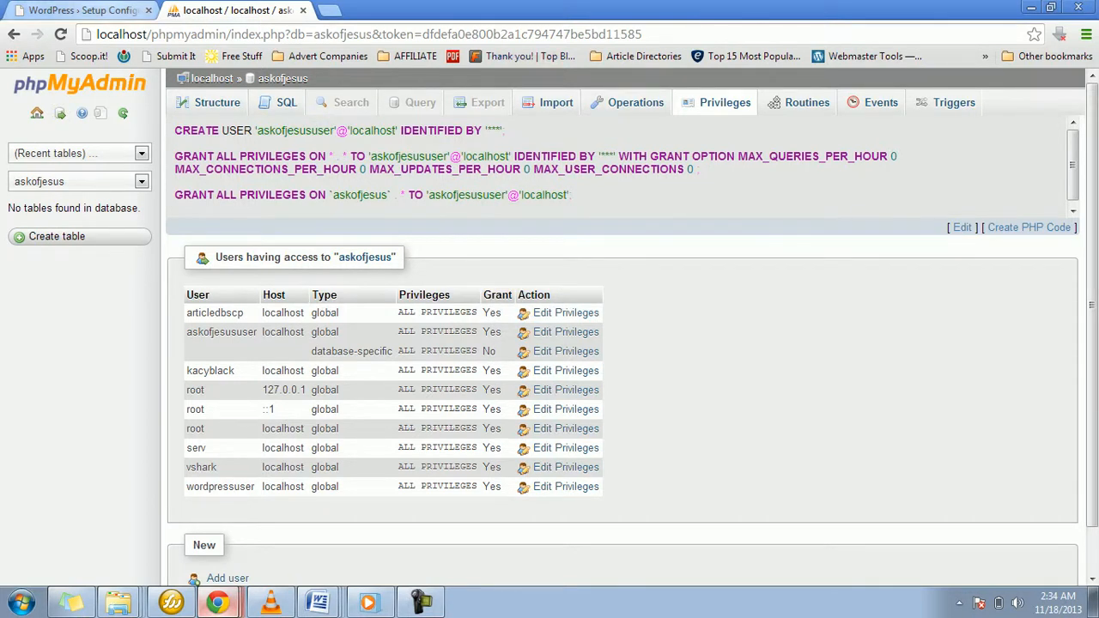
Step: Return to the WordPress setup, continue to the connection details, and enter database name askofjesus and user name askofjesususer
left_click(84, 11)
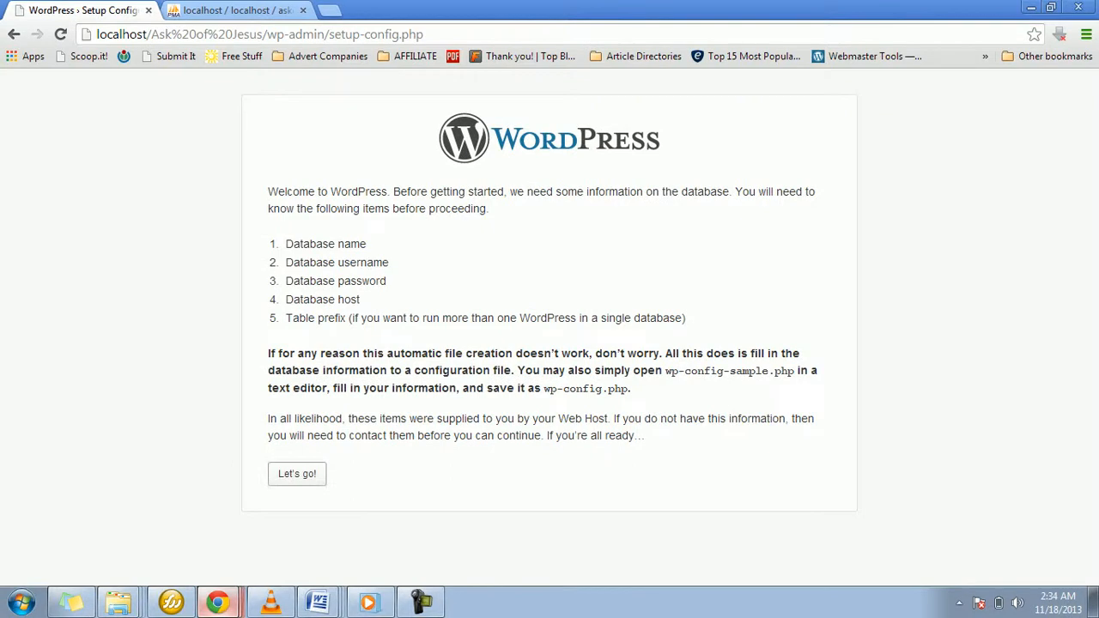
left_click(297, 473)
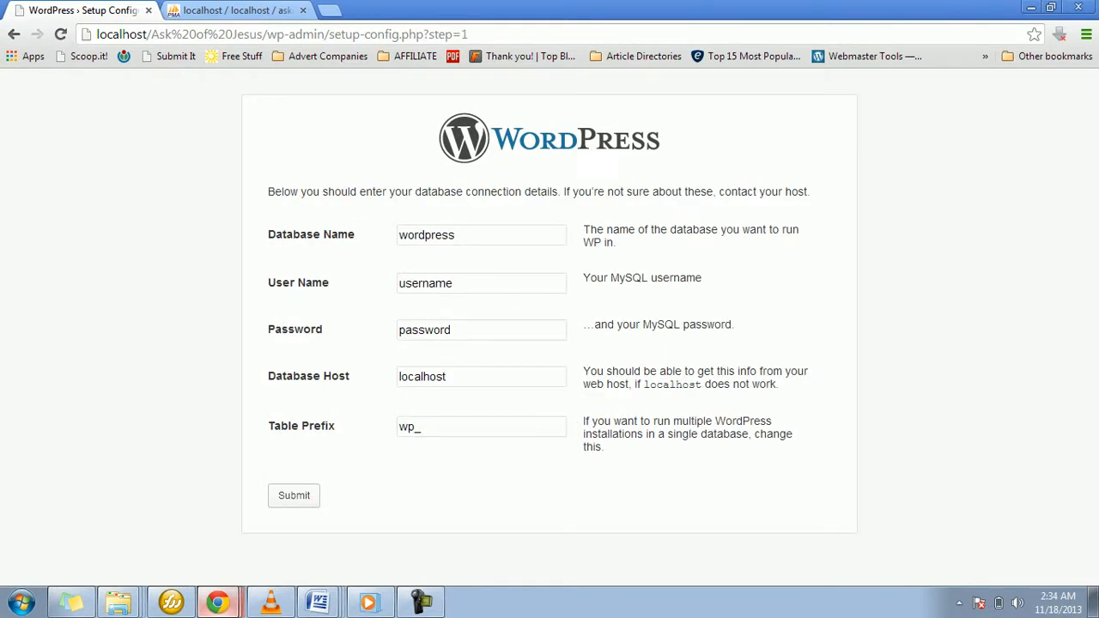
left_click(468, 235)
key("ctrl+a")
type("asko")
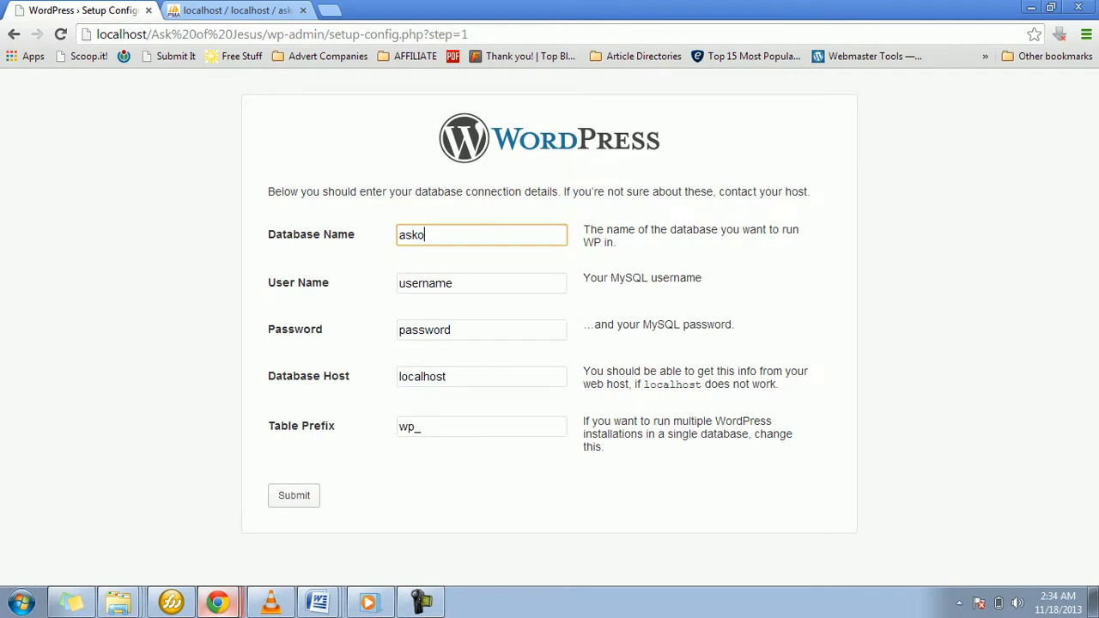
type("fjesus")
key("Tab")
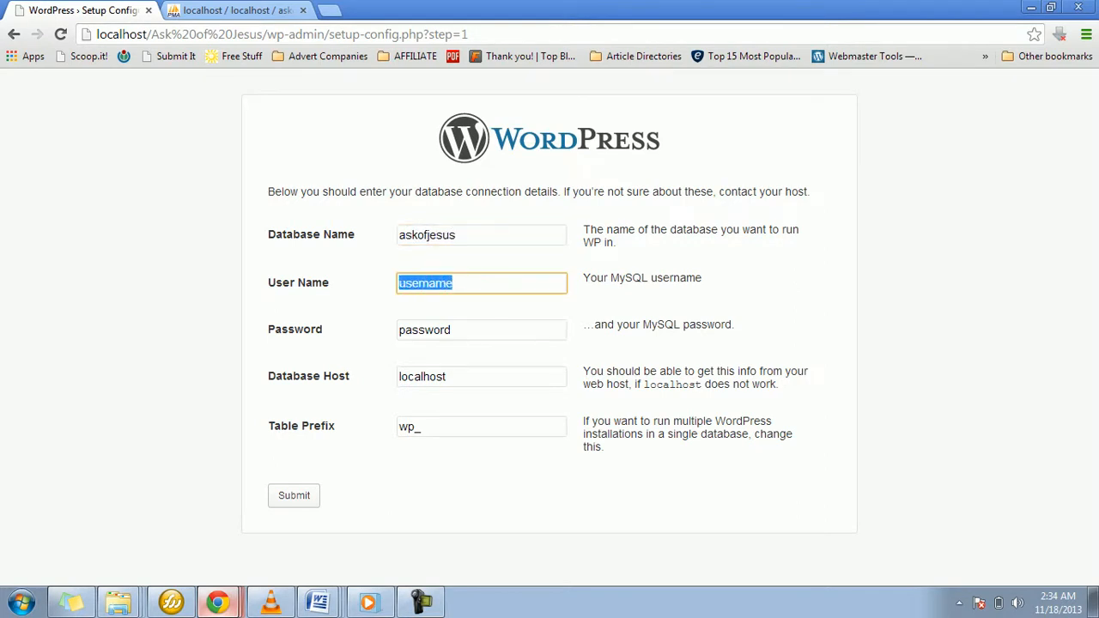
type("asko")
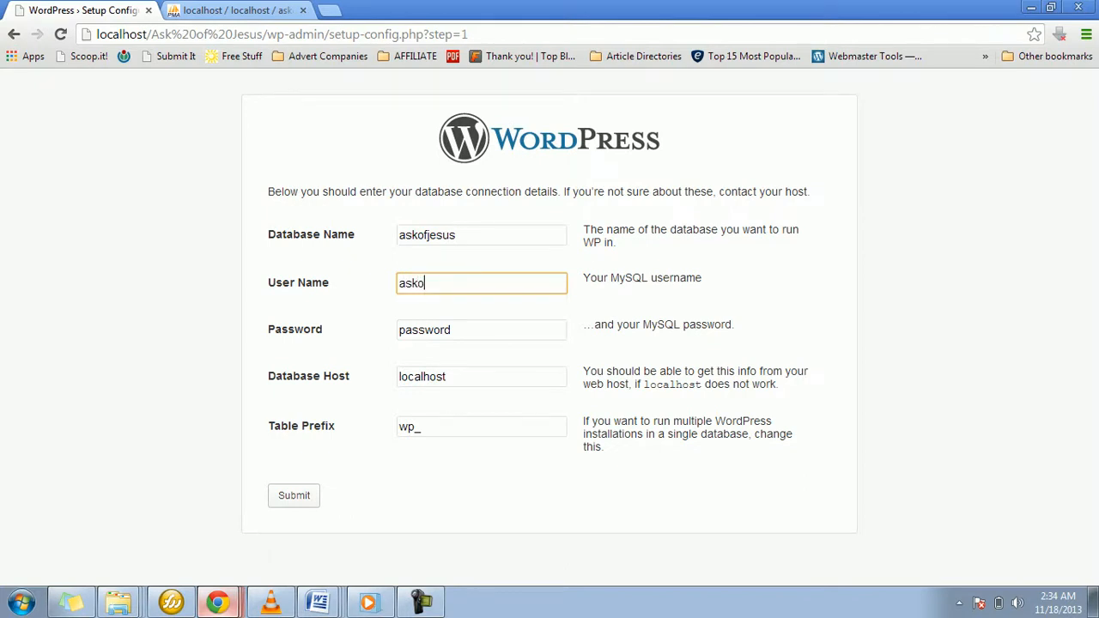
type("fjesususer")
key("Tab")
Step: Enter the database user's password in the WordPress connection details
type("jesus")
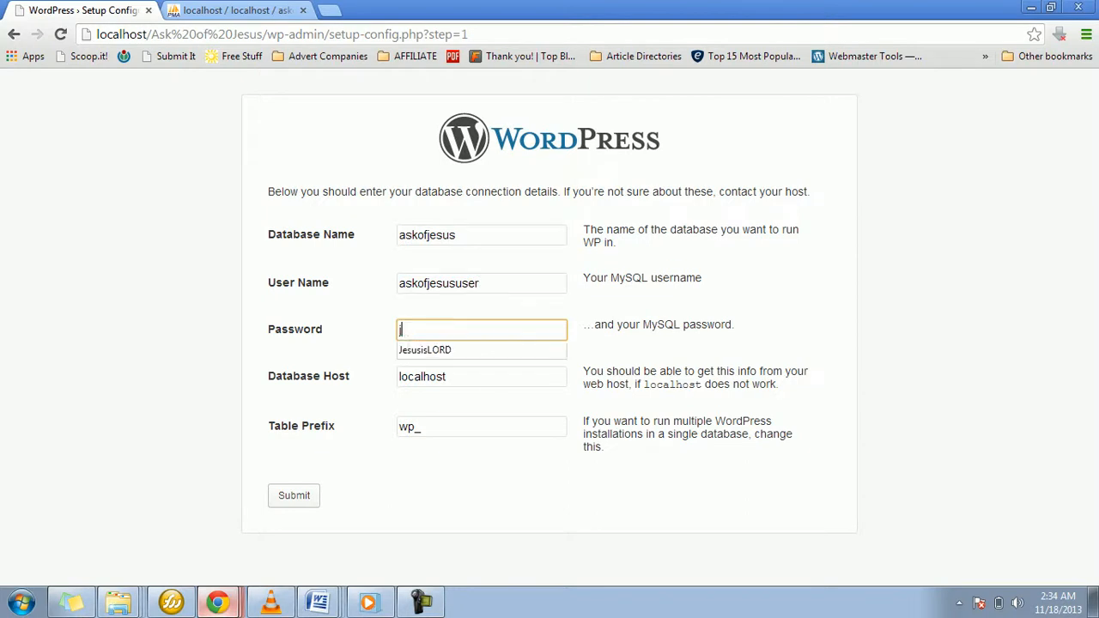
key("Down")
key("Return")
left_click_drag(405, 329, 399, 330)
type("j")
key("ctrl+a")
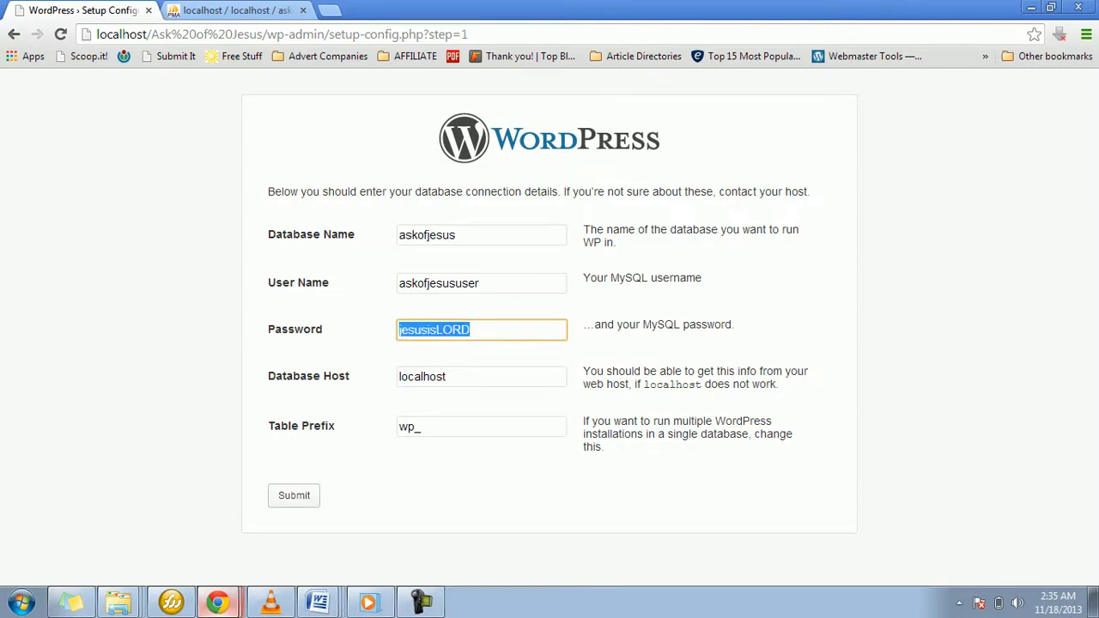
Step: Set the table prefix to jl_ and submit the database connection details
left_click(449, 377)
key("Tab")
type("jl")
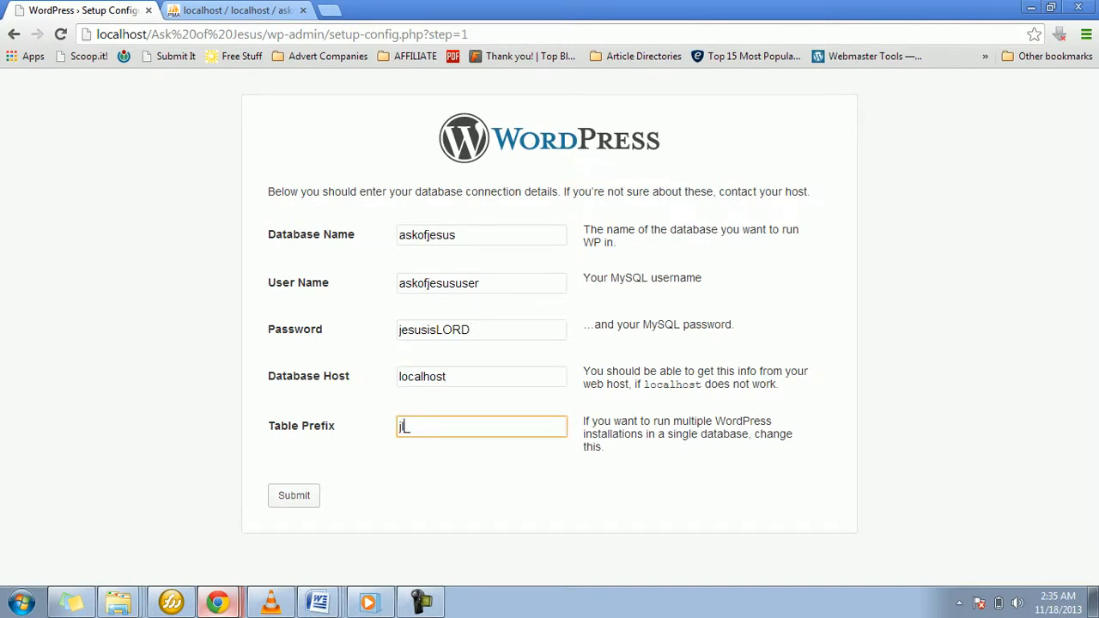
key("Tab")
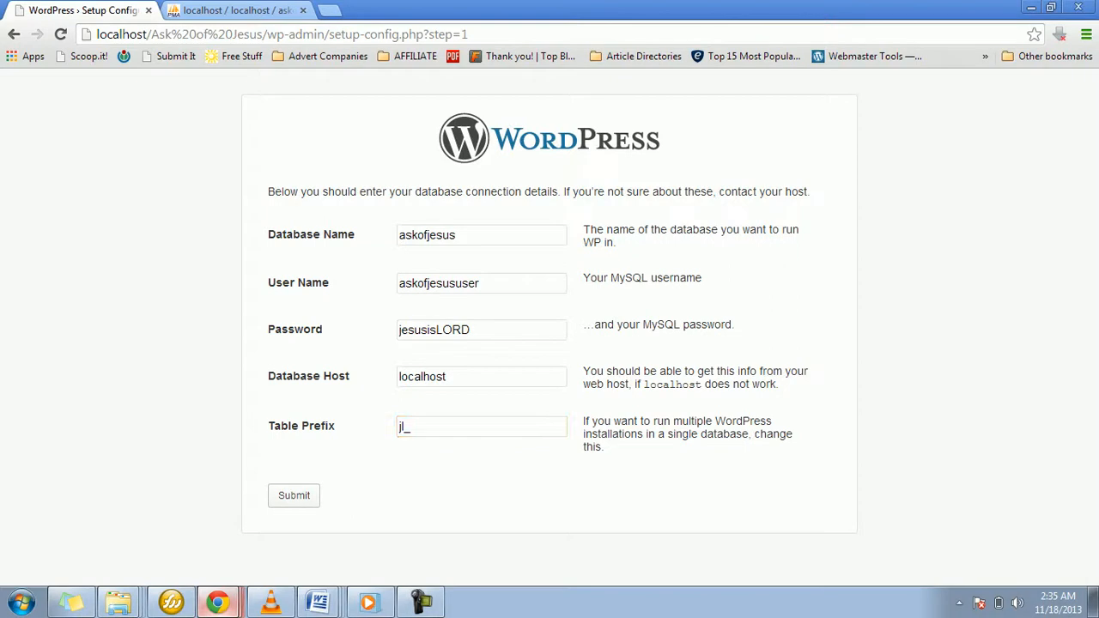
key("Return")
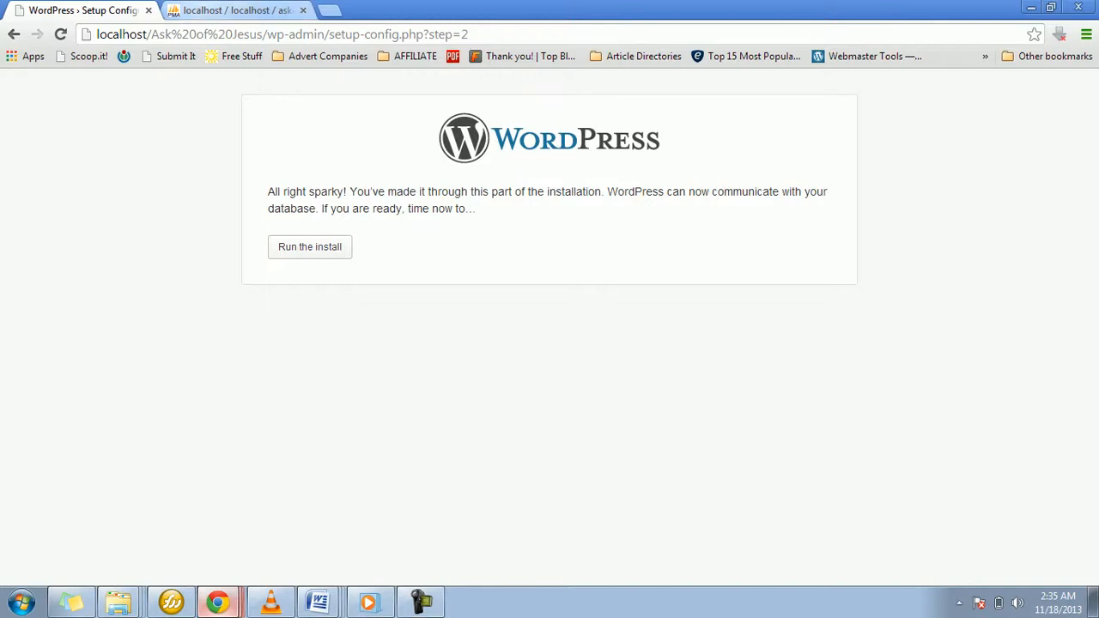
Step: Look back at the askofjesus database in phpMyAdmin, then run the WordPress install
key("ctrl+Tab")
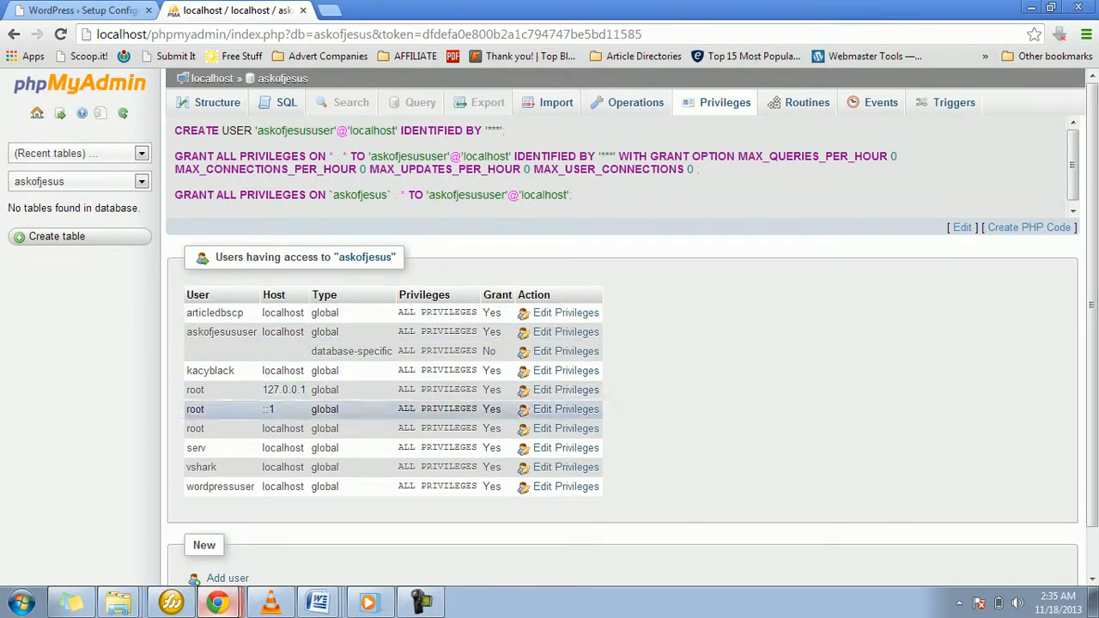
left_click(82, 10)
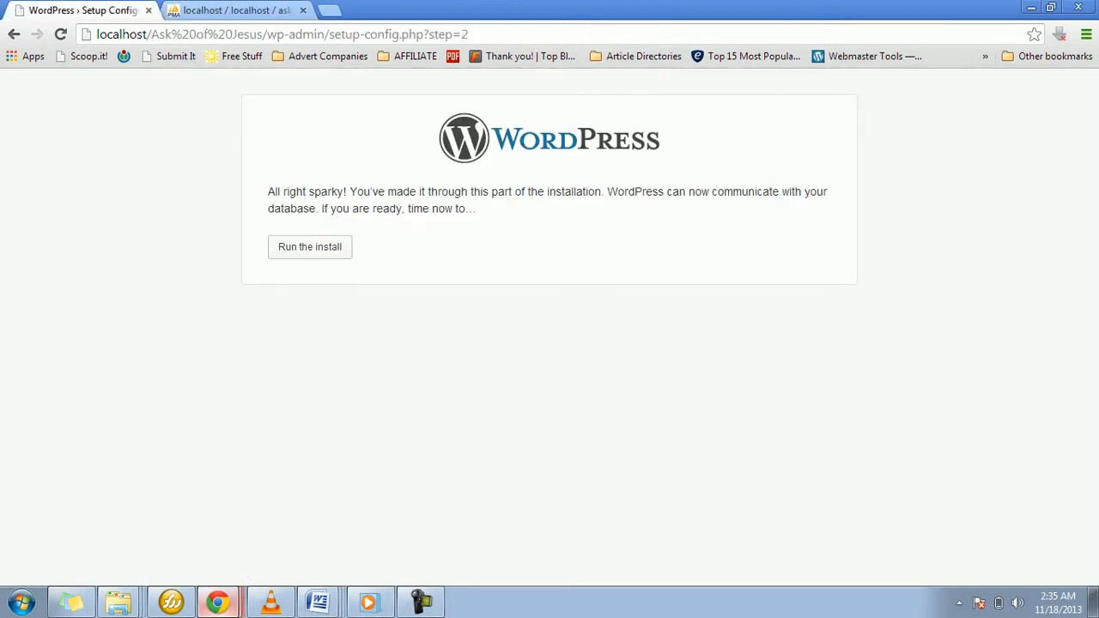
left_click(309, 246)
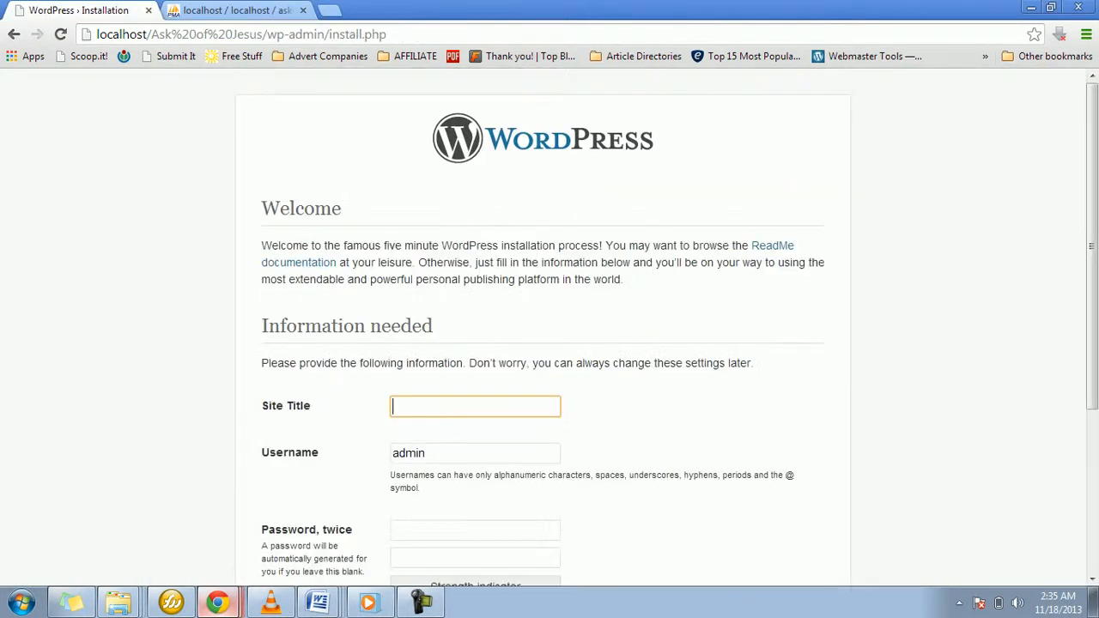
Step: Enter Ask of Jesus as the site title in the WordPress installation form
scroll(542, 326, "down", 2)
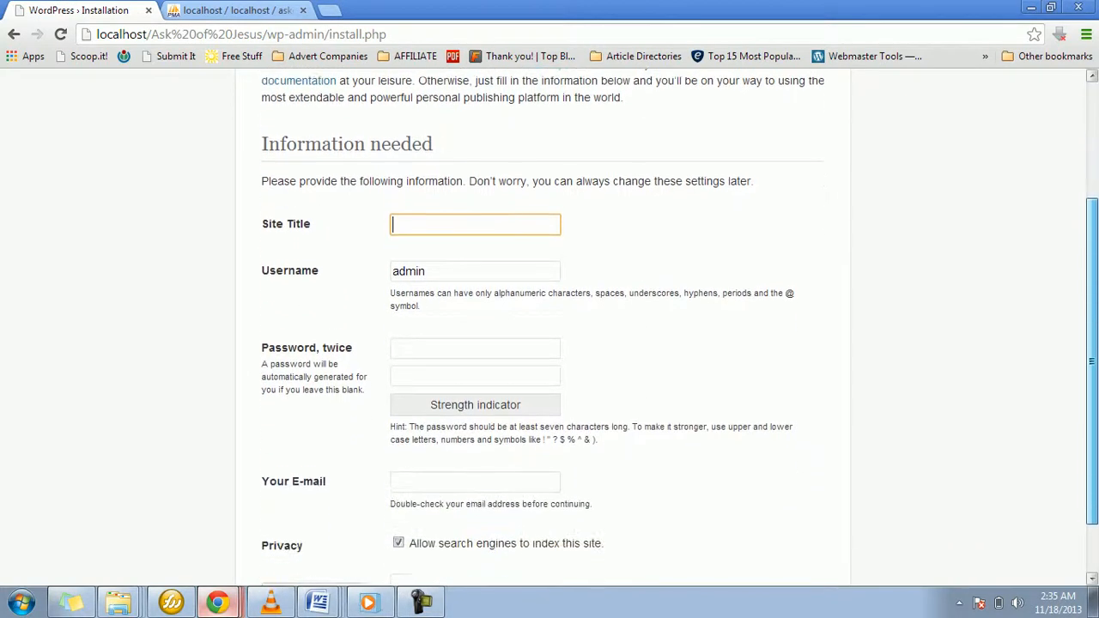
left_click(475, 213)
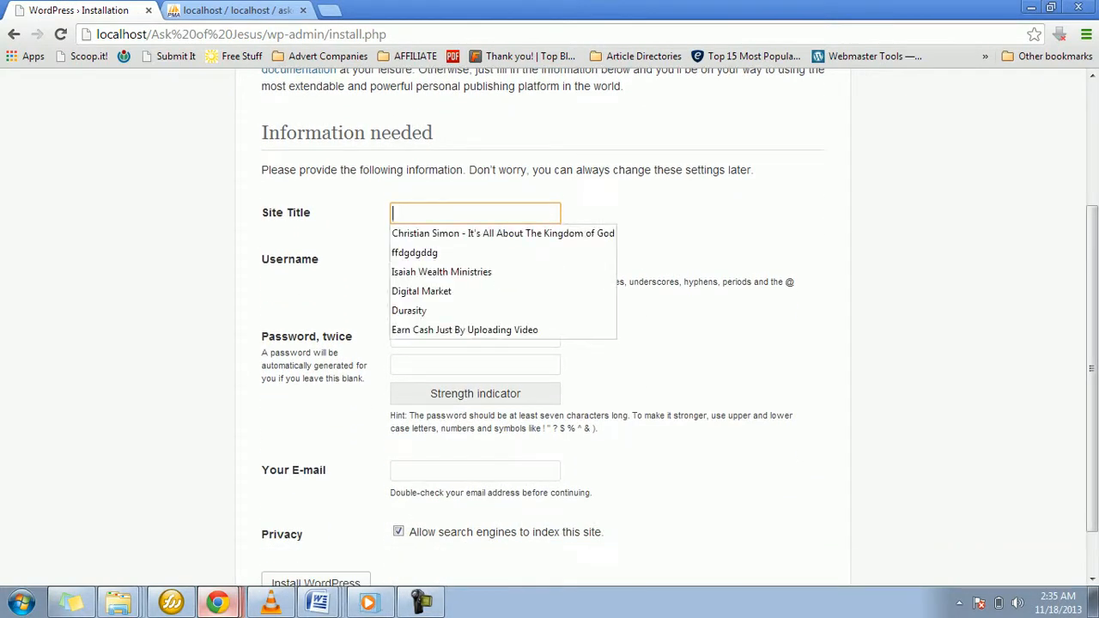
type("Ask of ")
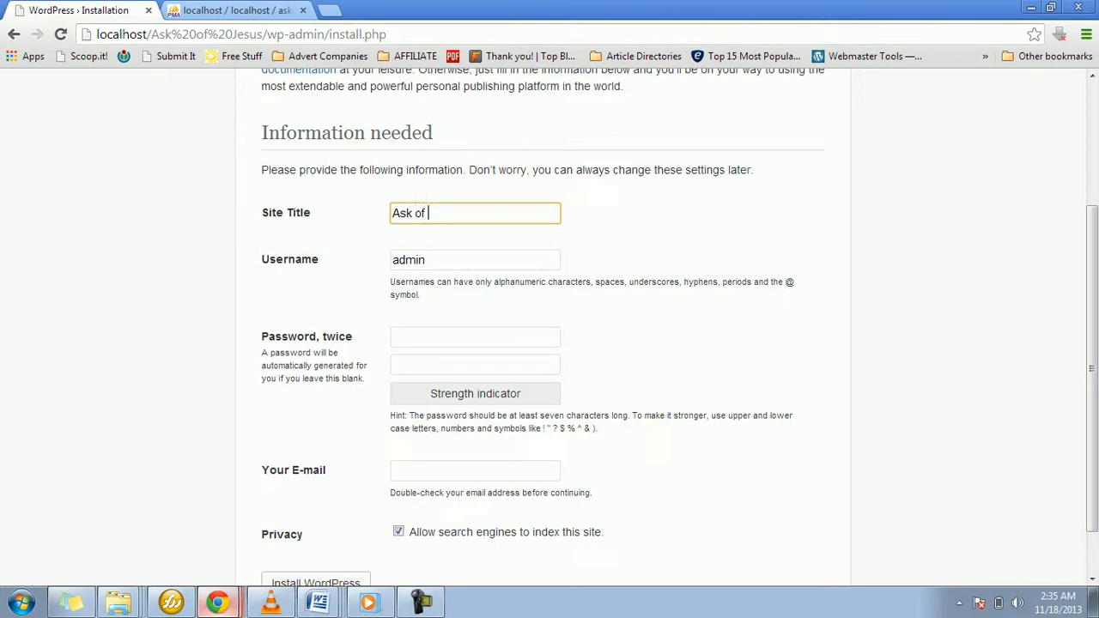
type("Jesus")
Step: Keep admin as the username and enter the account password in both password fields of the installation form
left_click_drag(426, 259, 391, 259)
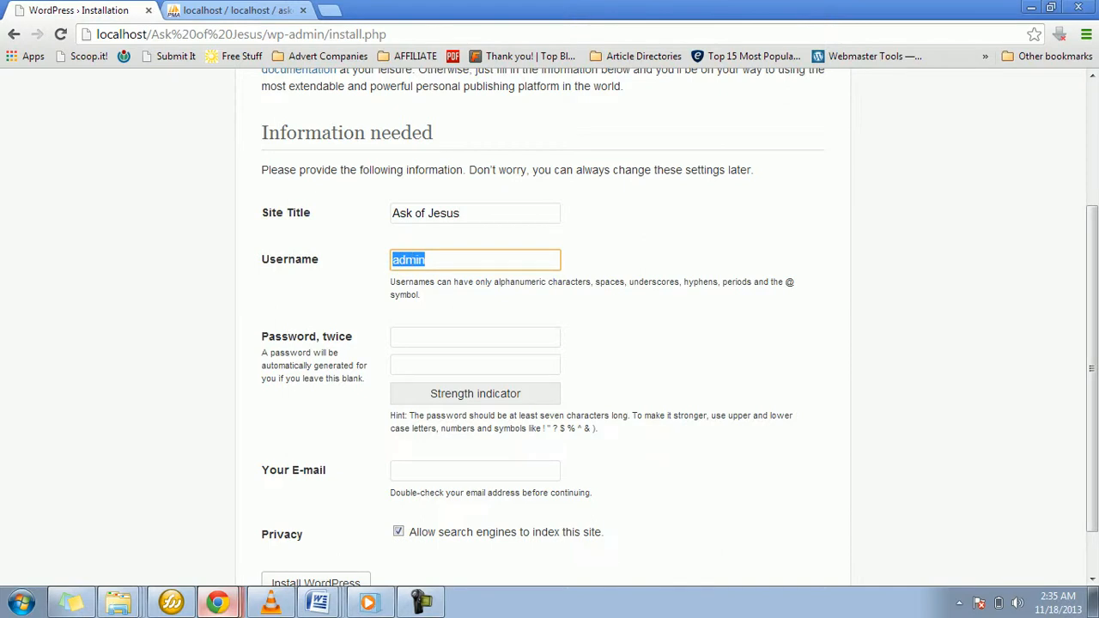
key("Tab")
type("•••••")
key("Tab")
type("•••••")
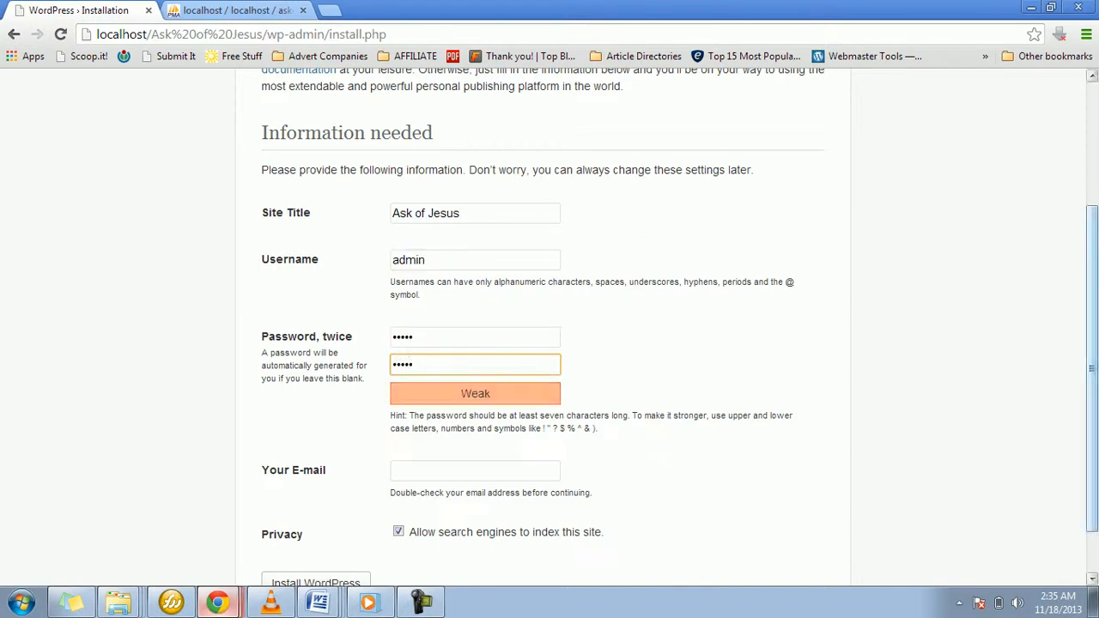
Step: Enter the site's contact e-mail address, leave search engine indexing allowed, and submit the form to install WordPress
scroll(549, 326, "down", 1)
key("Tab")
key("BackSpace")
key("Left")
key("Left")
key("Left")
key("Left")
key("Left")
key("Left")
key("Left")
key("Left")
key("Left")
key("Left")
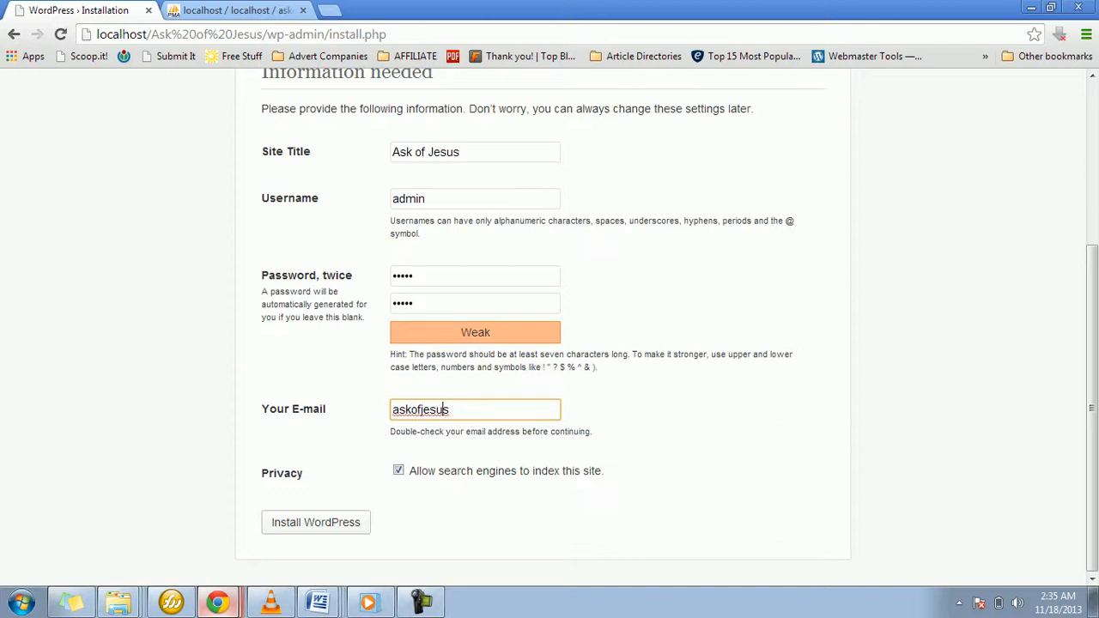
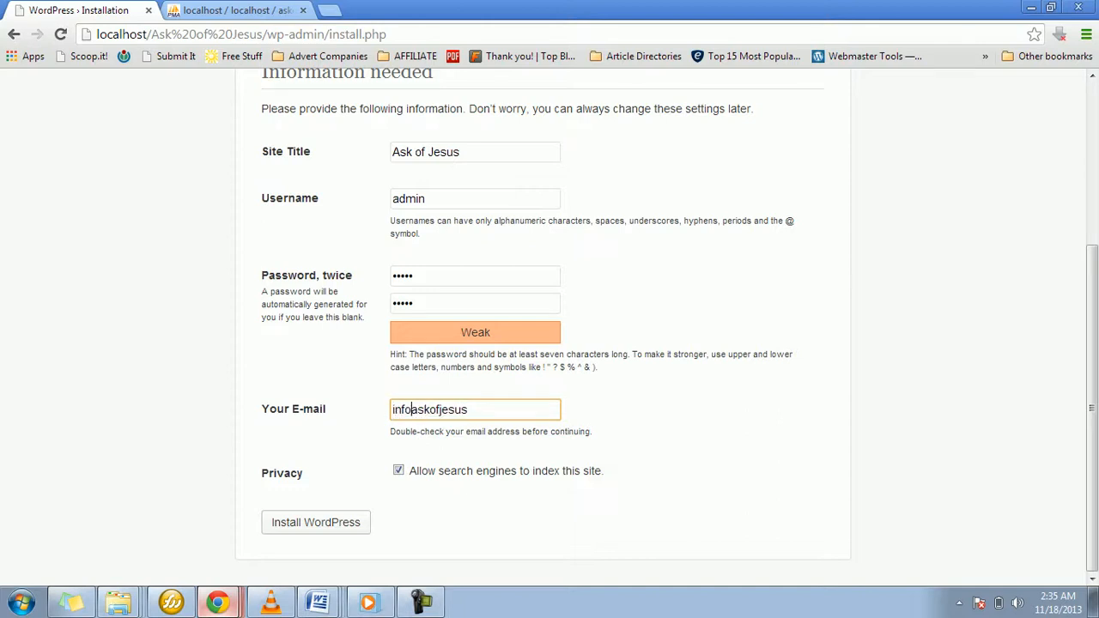
key("Right")
key("Right")
key("Right")
key("Right")
key("Right")
key("Right")
key("Right")
key("Right")
key("Right")
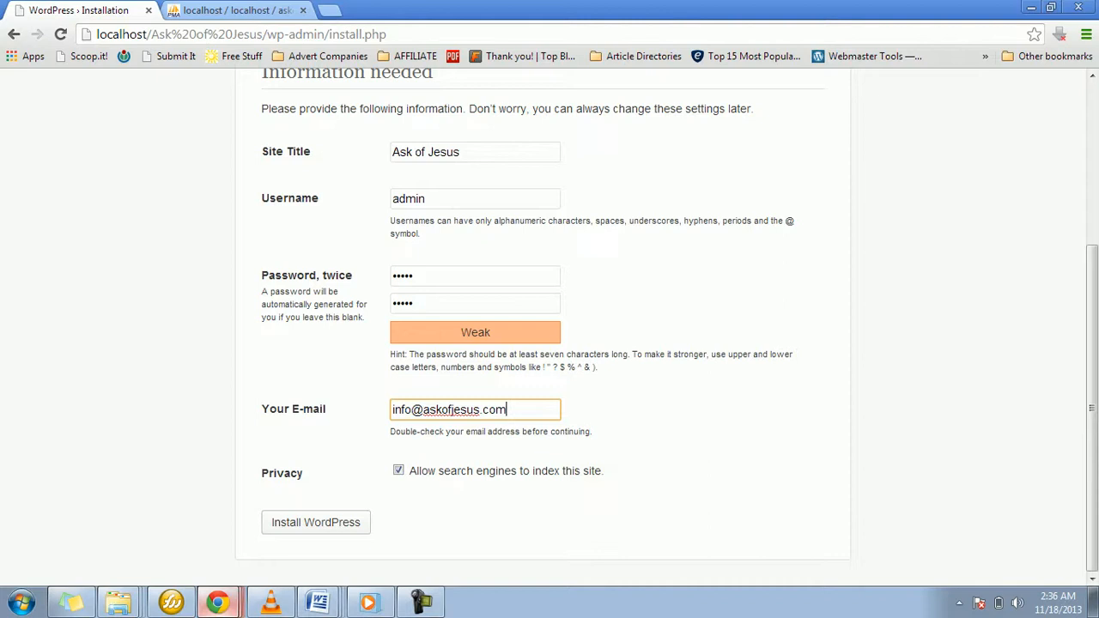
key("Tab")
key("Tab")
key("Return")
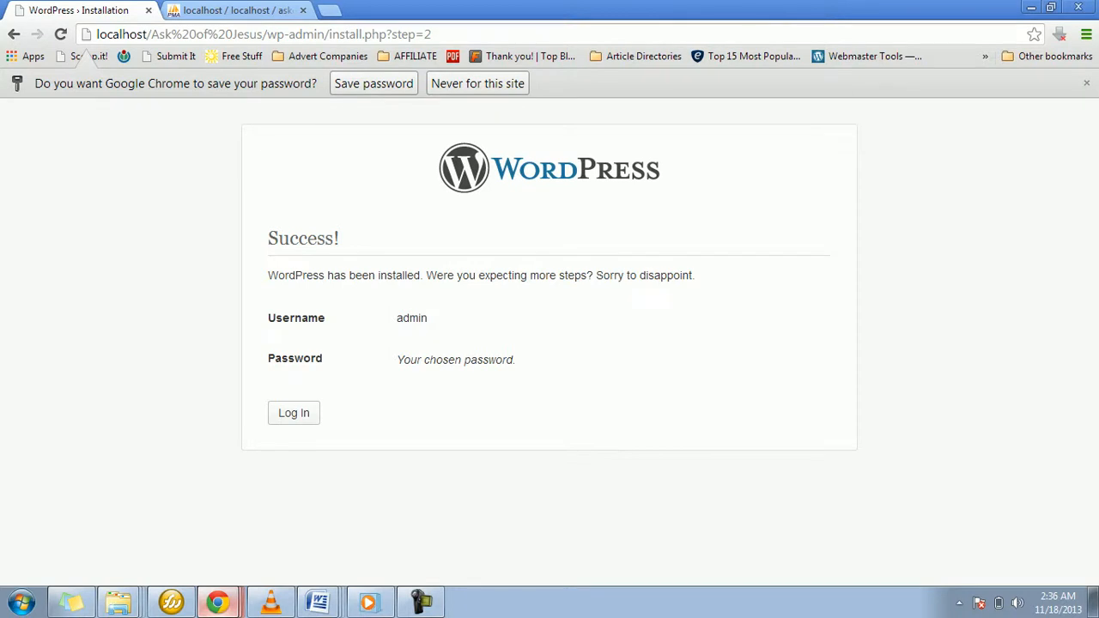
Step: Log in to the new WordPress site with the admin username and the account password
left_click(296, 412)
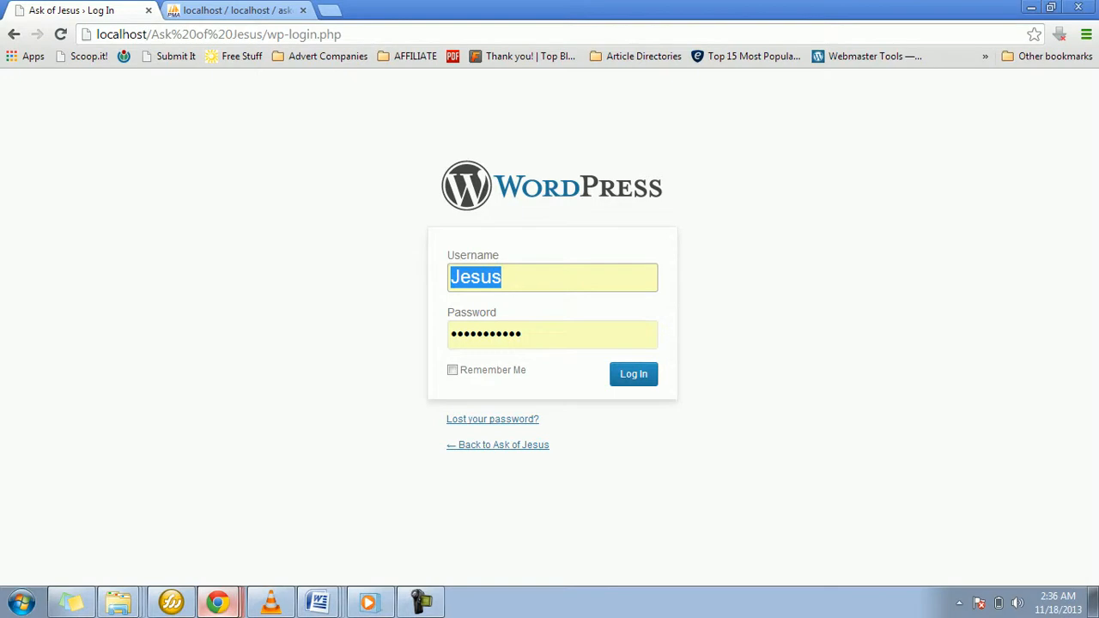
type("admin")
key("Tab")
type("admin")
key("Return")
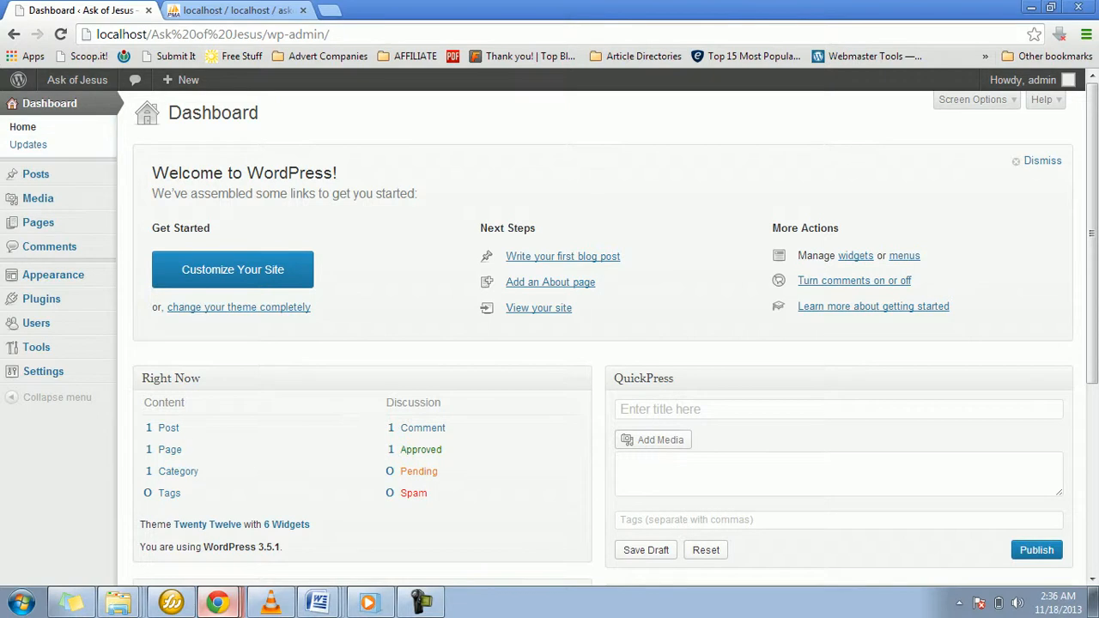
Step: Open the Ask of Jesus site in a separate browser tab and look over its front page
mouse_move(77, 80)
right_click(63, 107)
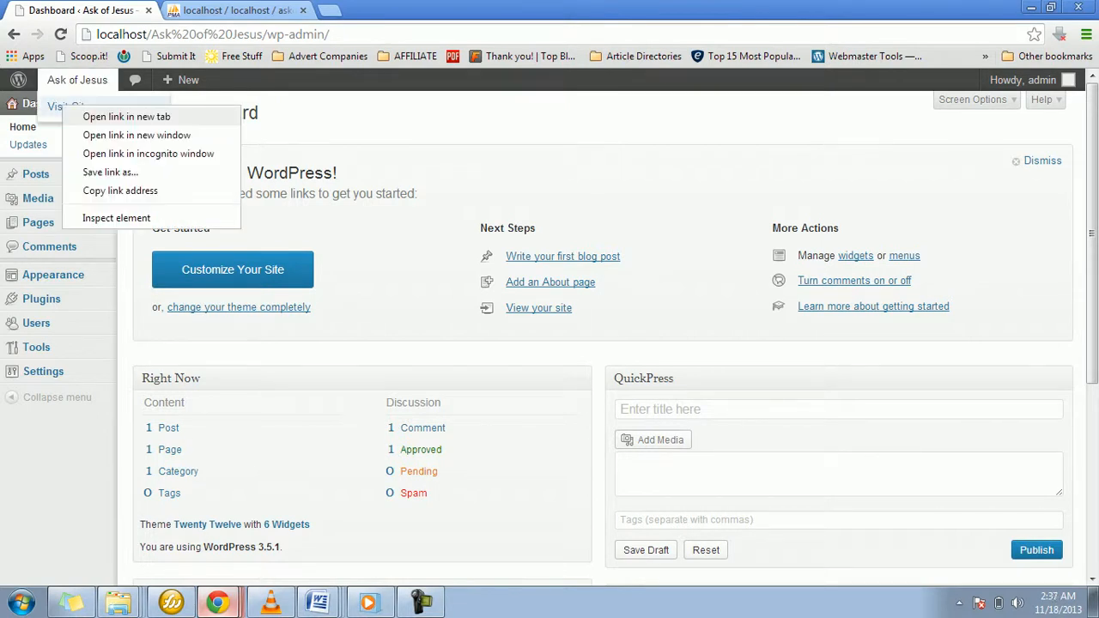
left_click(126, 116)
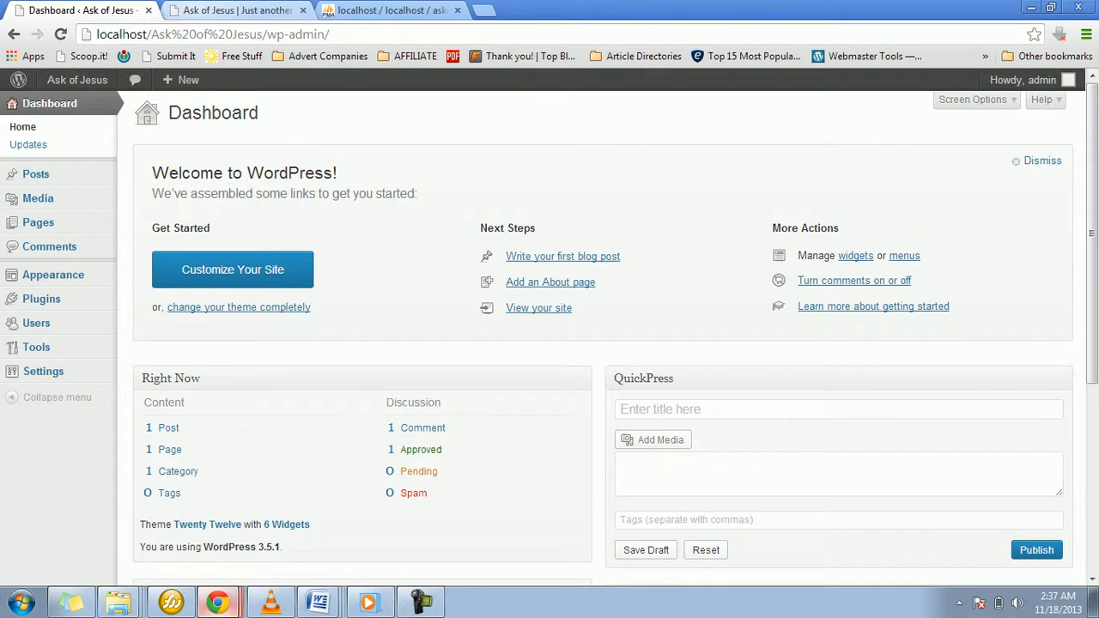
left_click(231, 10)
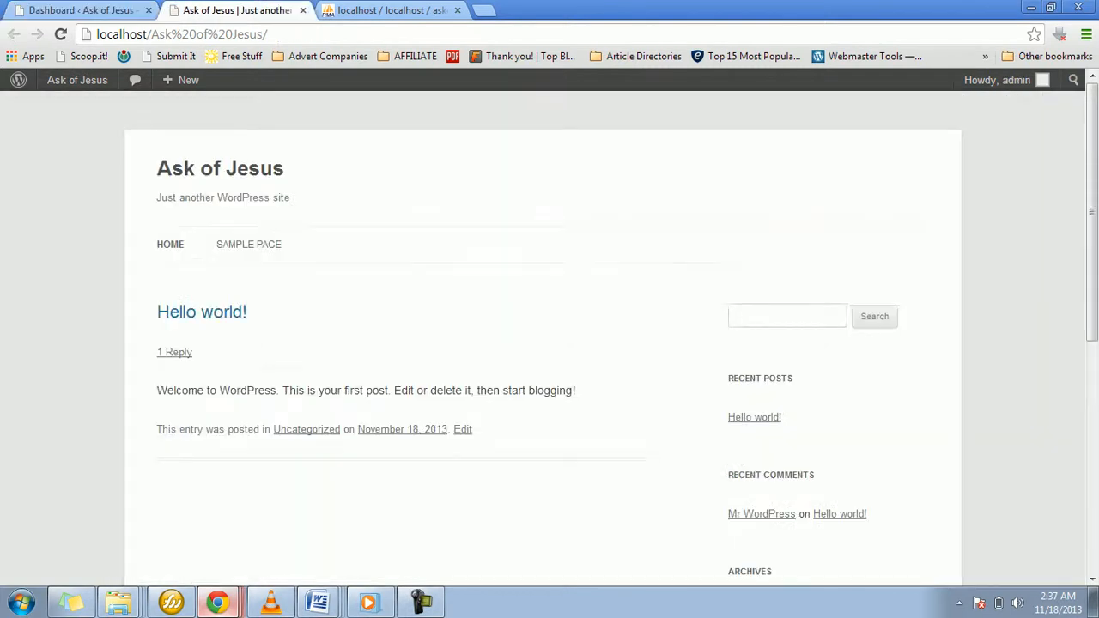
scroll(549, 343, "down", 5)
scroll(549, 343, "down", 2)
scroll(549, 344, "up", 10)
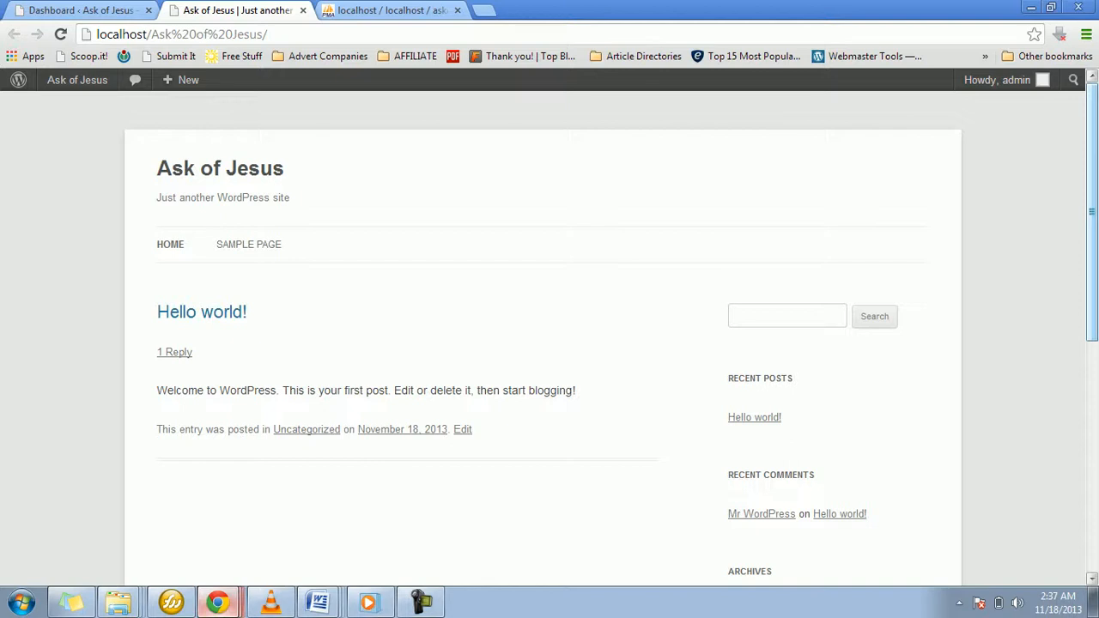
Step: Return to the dashboard and examine the options under Posts, Media, Pages, Appearance, Plugins, Users, Tools and Settings
left_click(82, 10)
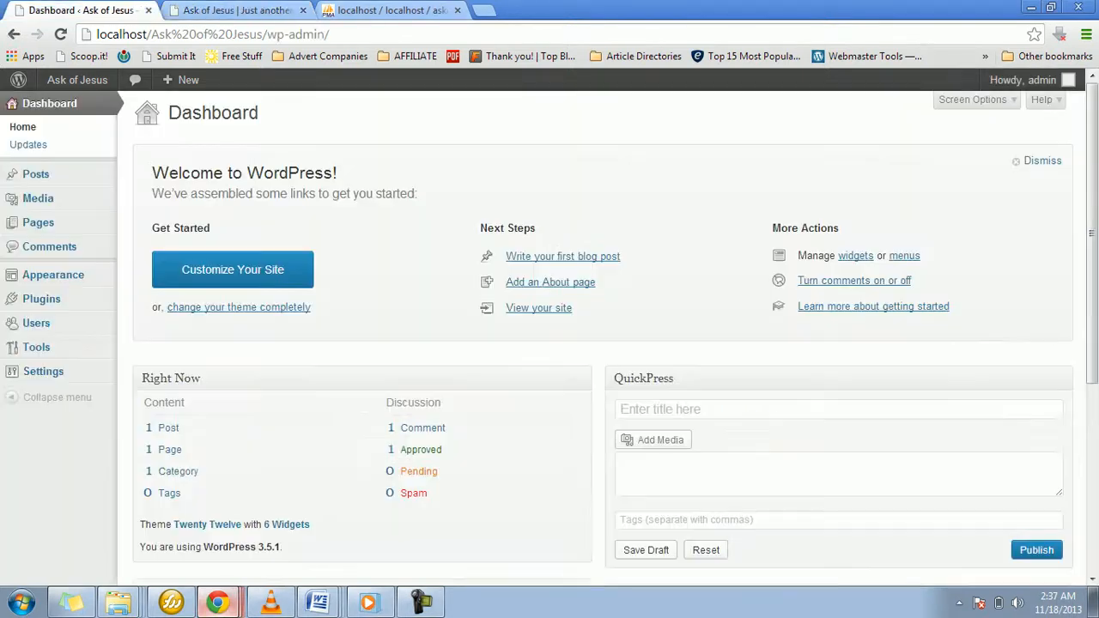
mouse_move(34, 173)
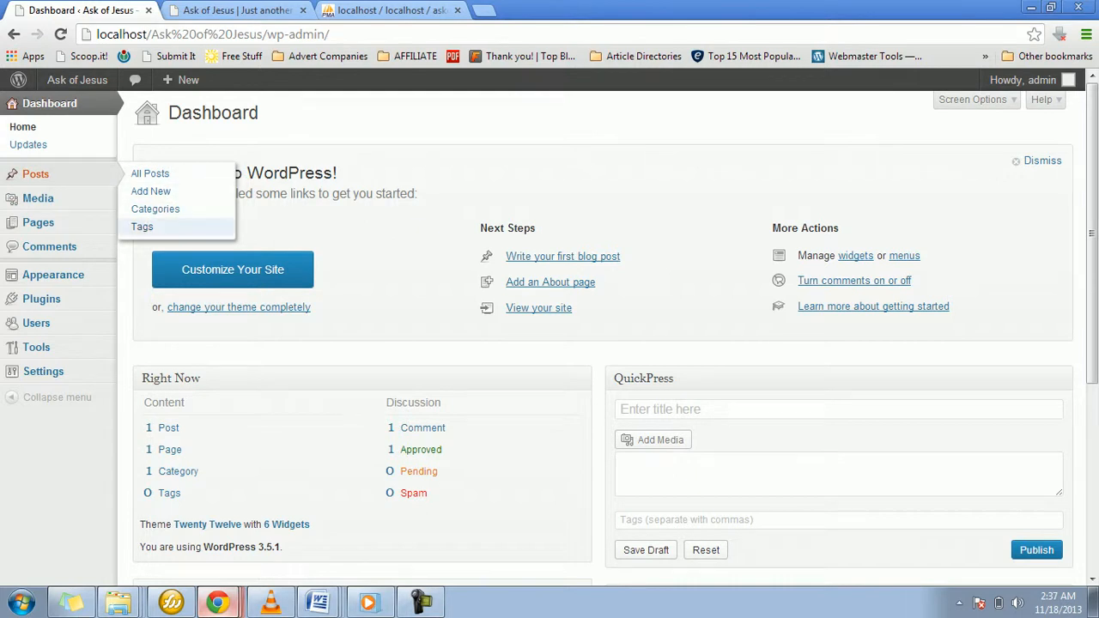
mouse_move(51, 198)
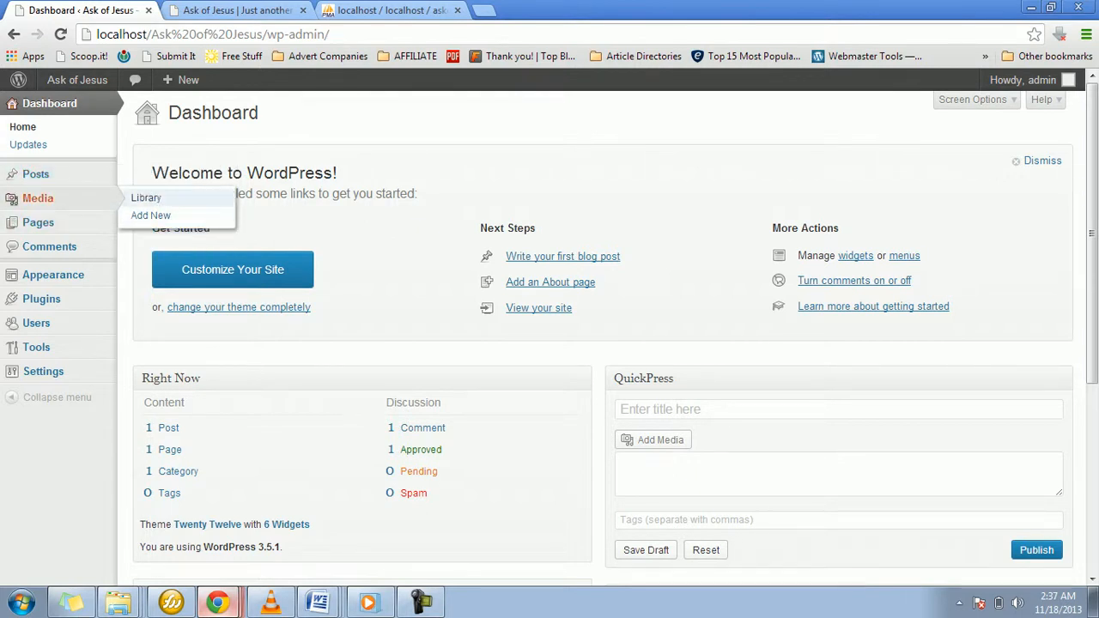
mouse_move(51, 222)
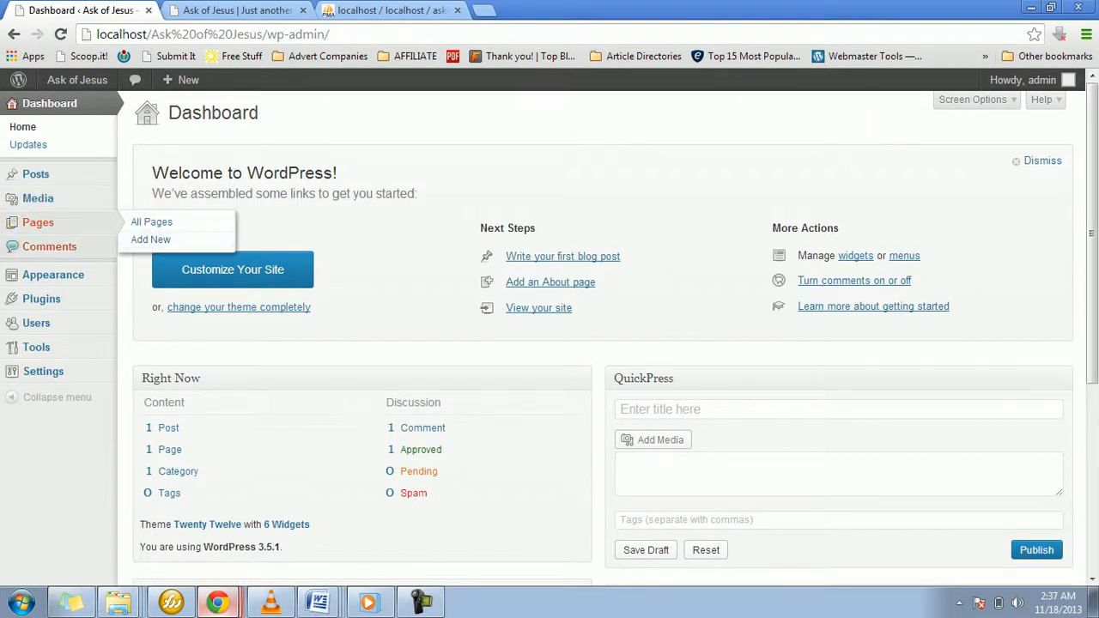
mouse_move(52, 275)
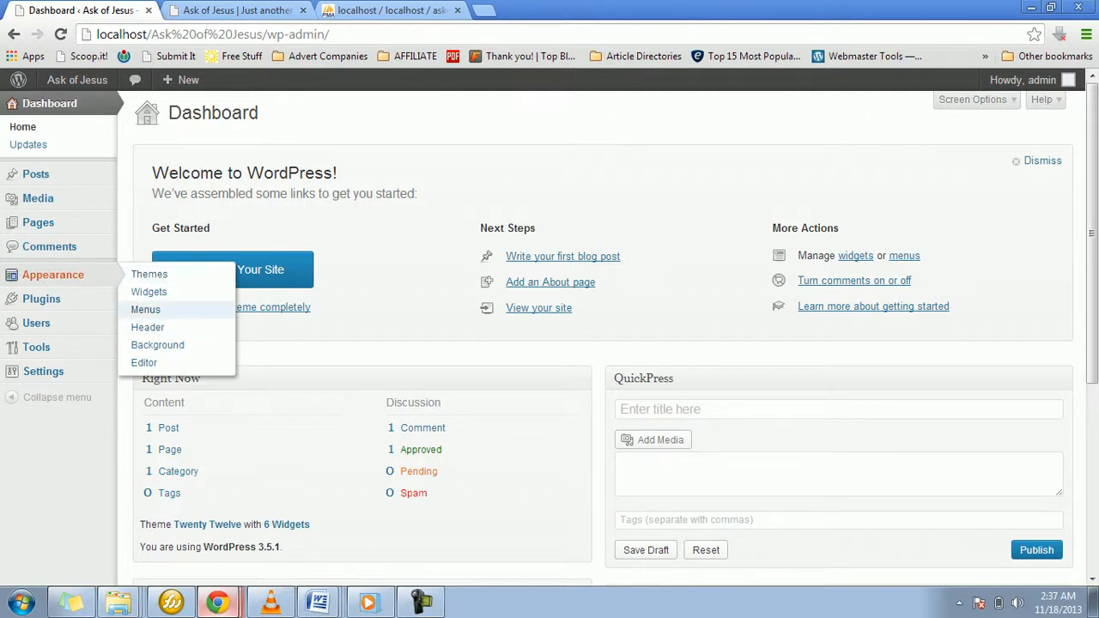
mouse_move(52, 299)
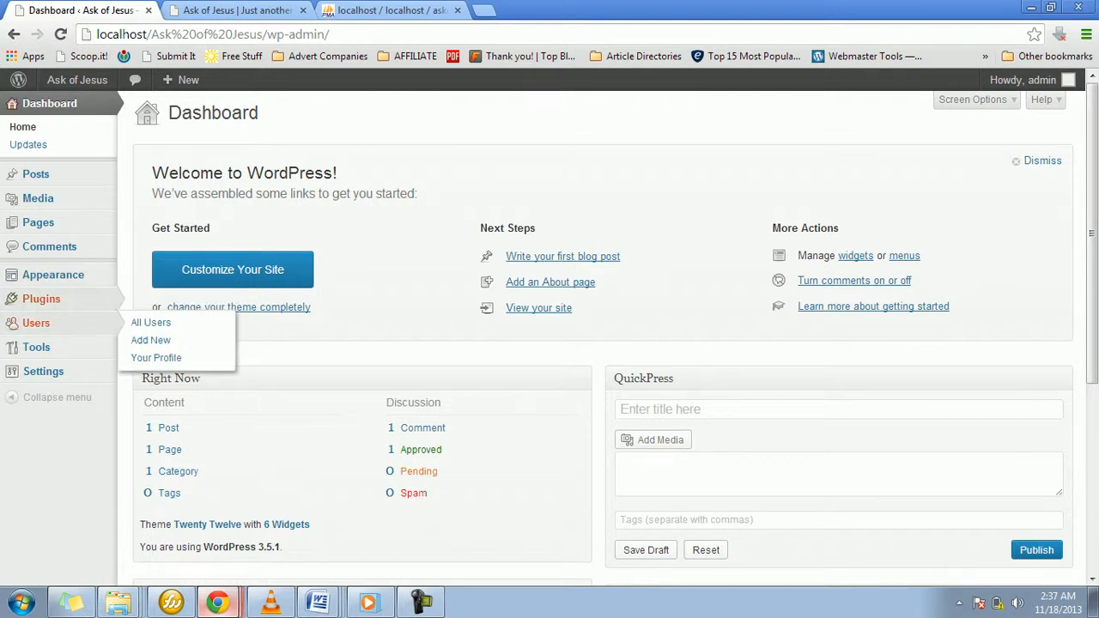
mouse_move(69, 323)
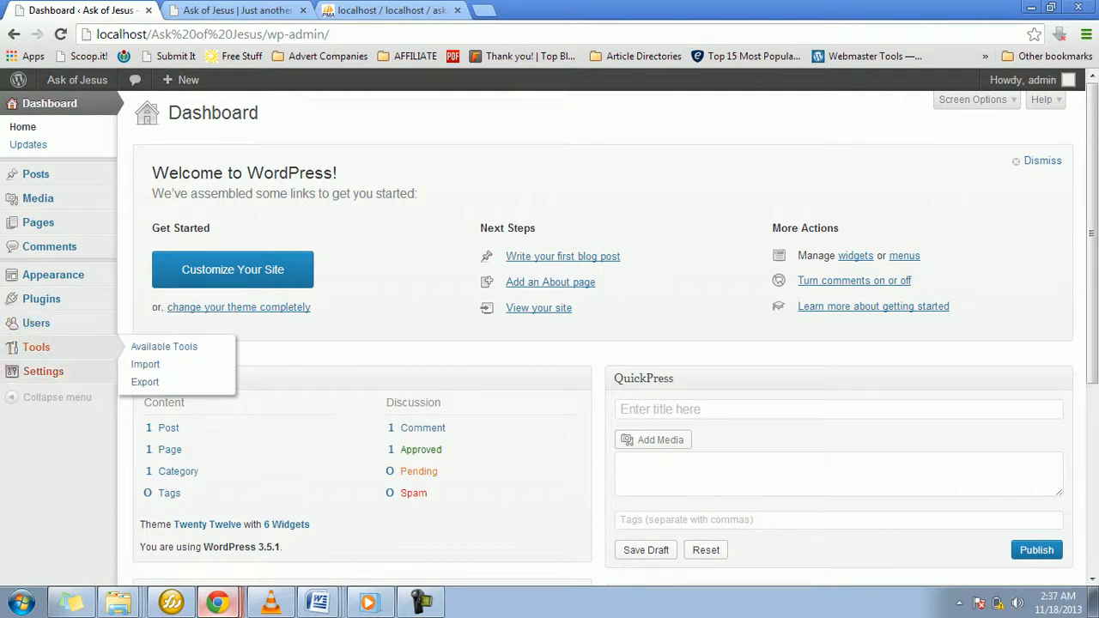
mouse_move(43, 371)
mouse_move(36, 347)
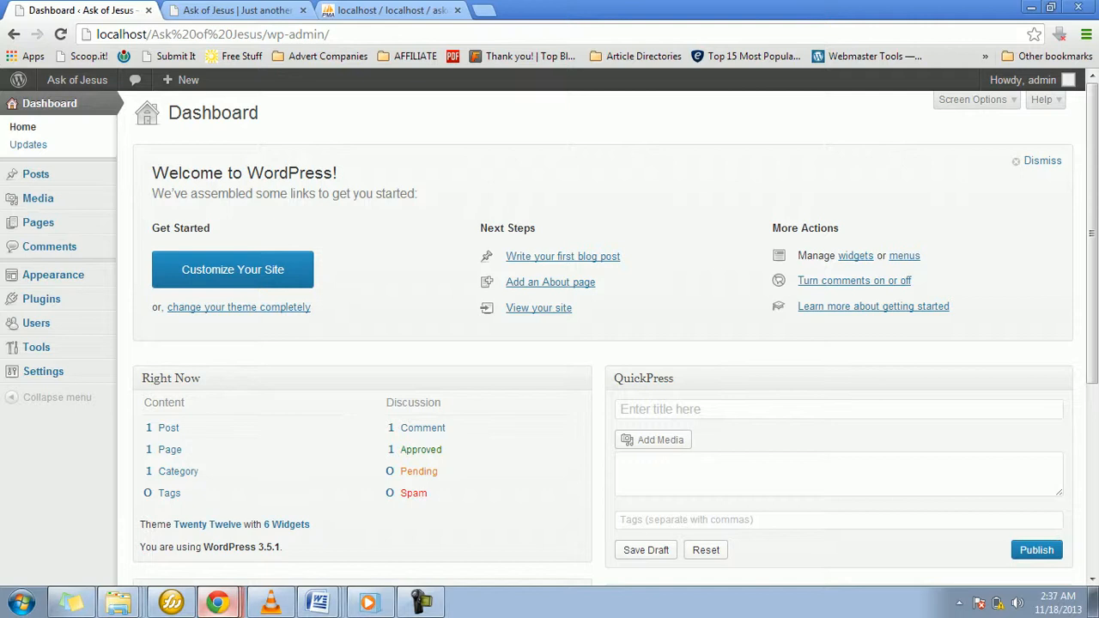
Step: Look again at the site's front page and at the askofjesus database in phpMyAdmin
left_click(273, 12)
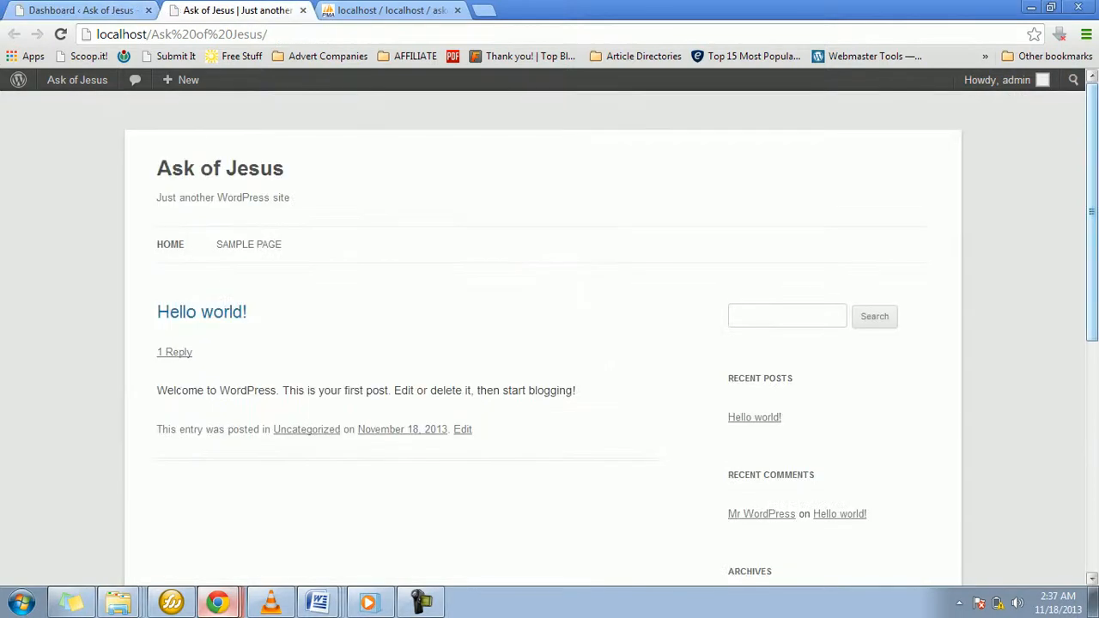
left_click(432, 12)
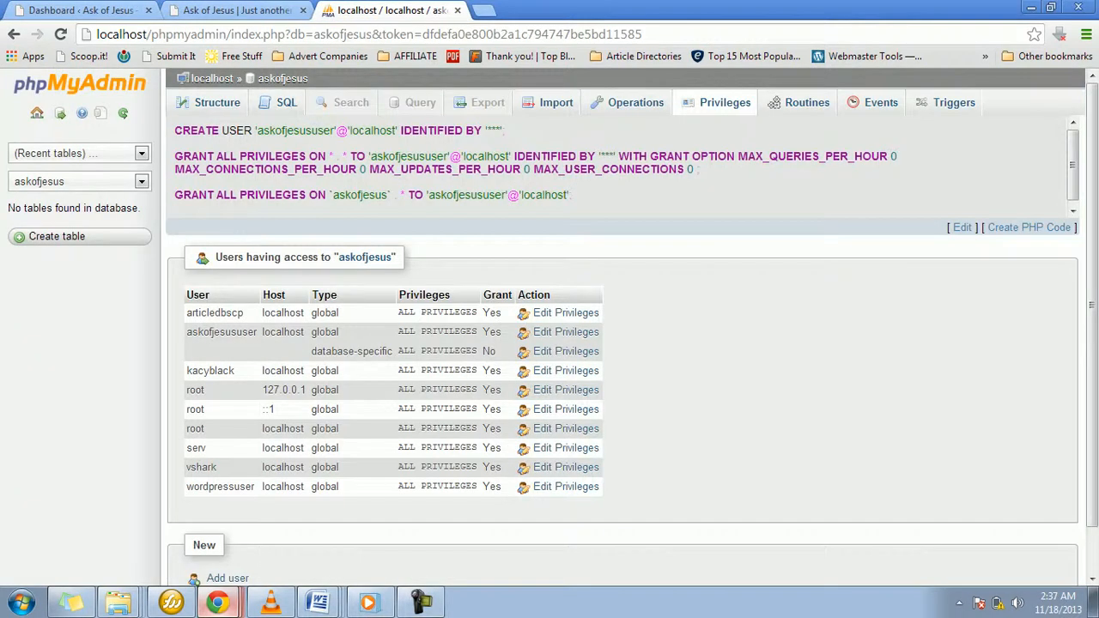